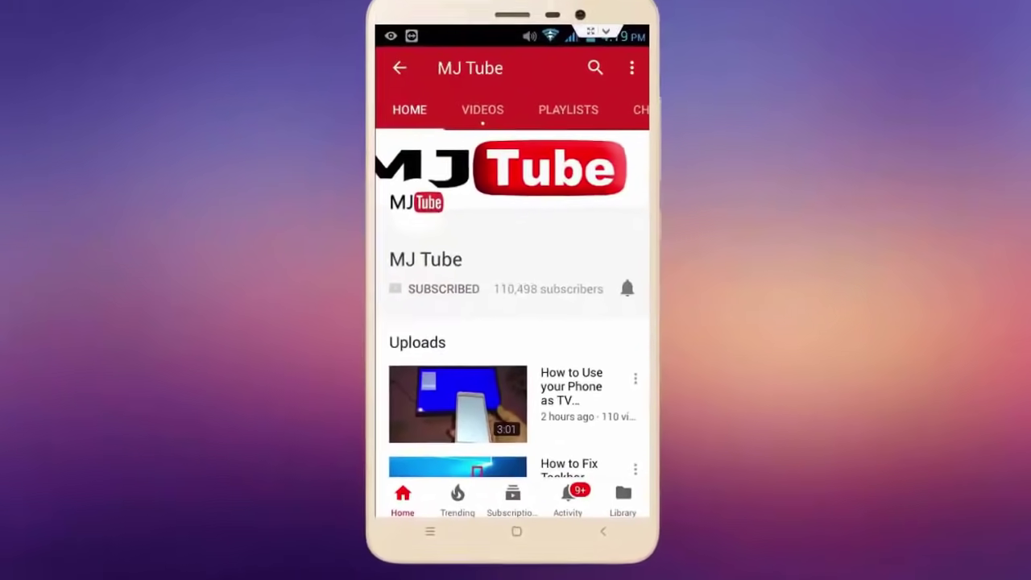
# - Go from Network status through Network and Sharing Center to the advanced sharing settings
pyautogui.click(627, 287)
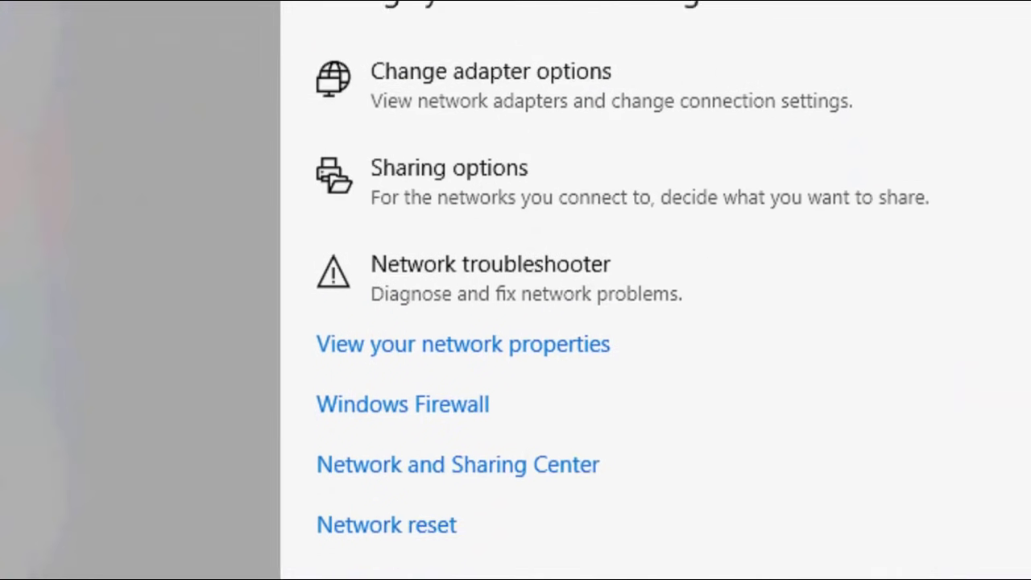
pyautogui.click(438, 411)
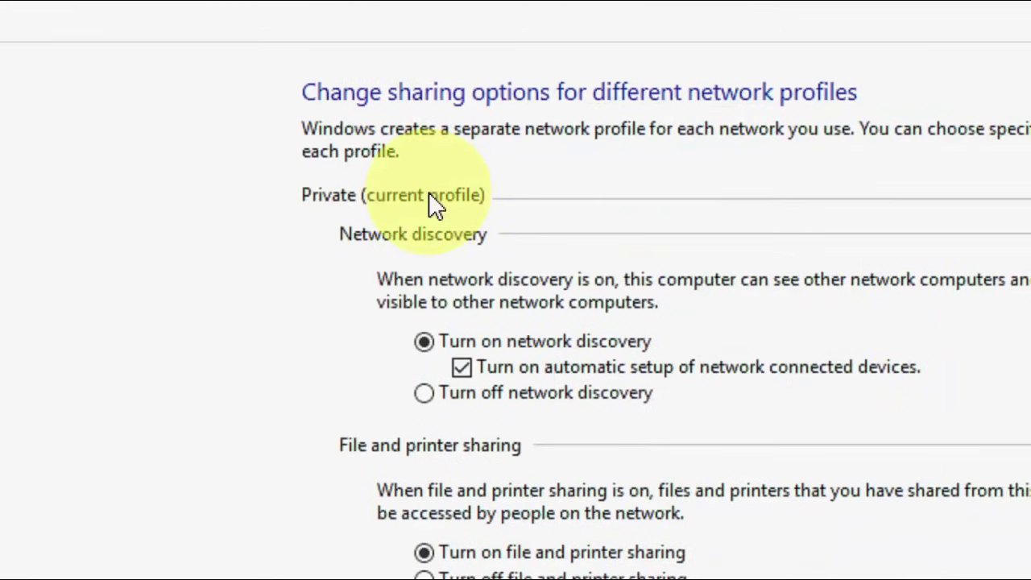
# - Review the Private profile's discovery and sharing settings, then collapse it
pyautogui.click(428, 194)
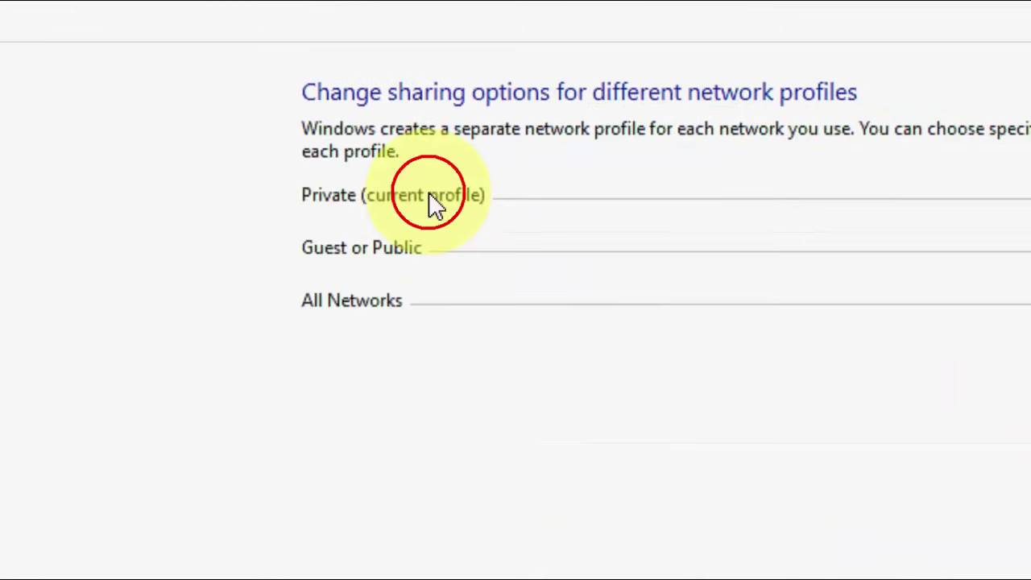
pyautogui.click(369, 205)
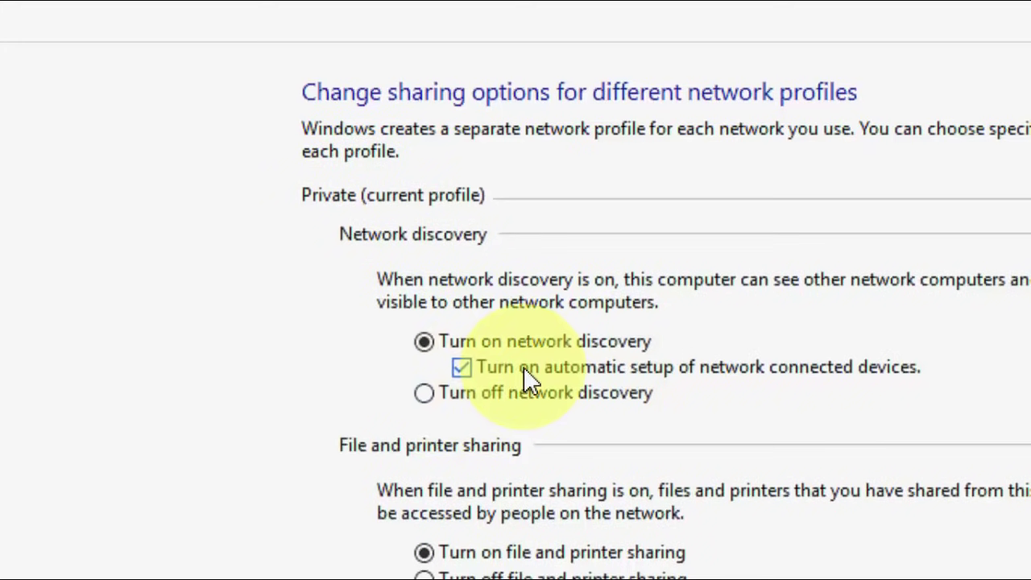
pyautogui.scroll(-2, 604, 483)
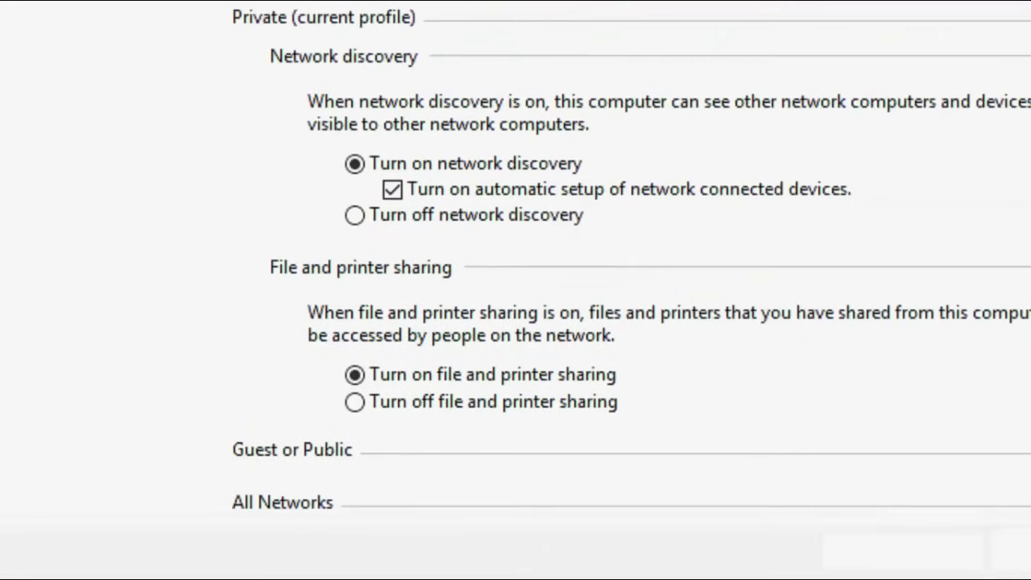
pyautogui.click(353, 104)
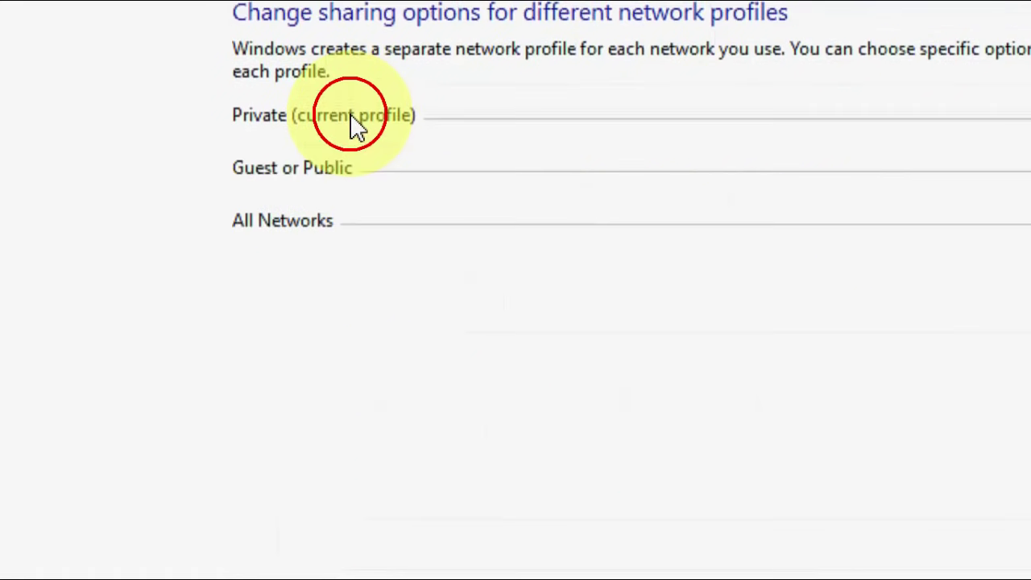
# - Set Guest or Public to turn off network discovery and file and printer sharing
pyautogui.click(295, 182)
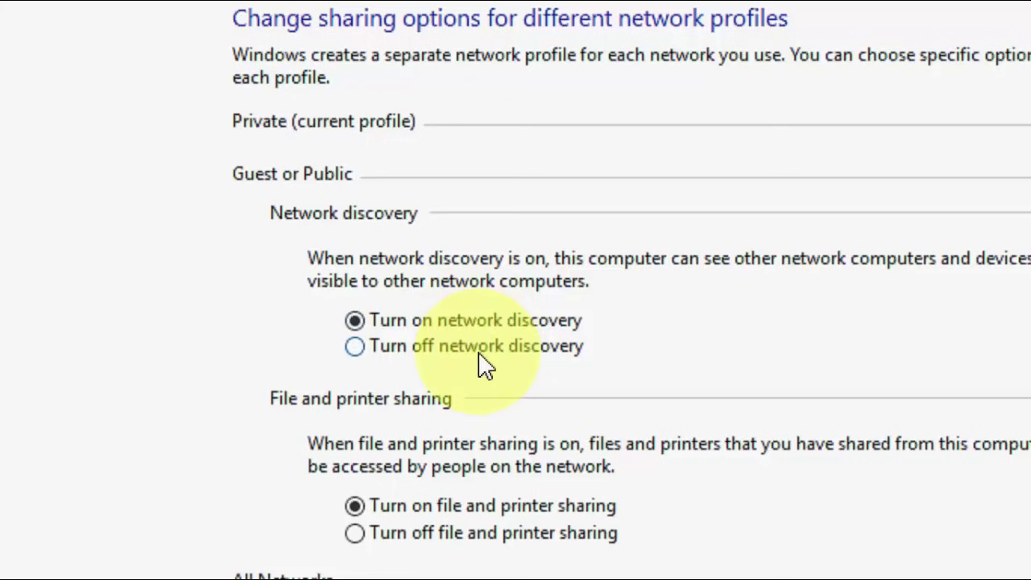
pyautogui.click(480, 348)
pyautogui.scroll(-2, 477, 499)
pyautogui.click(480, 474)
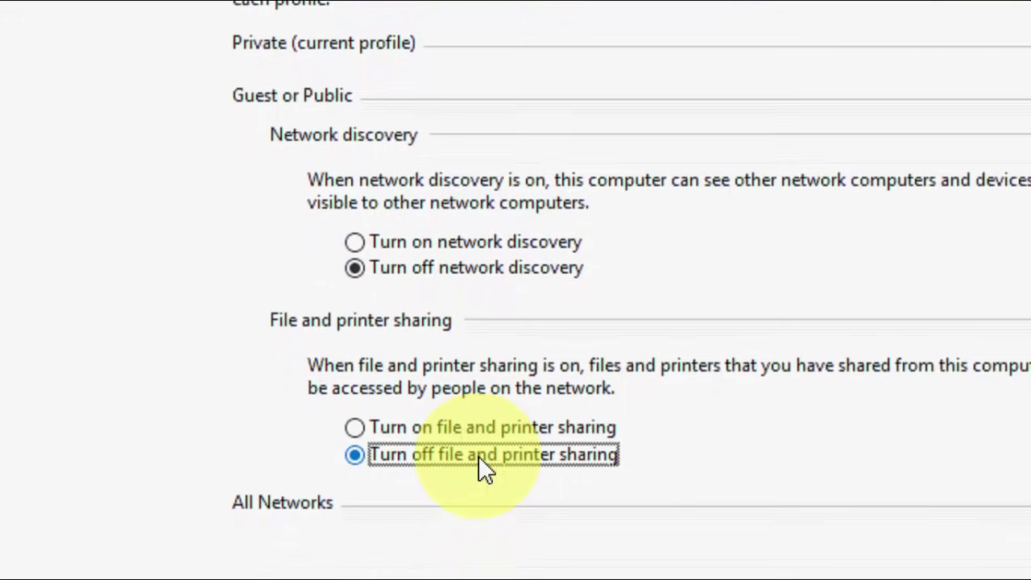
pyautogui.scroll(1, 460, 129)
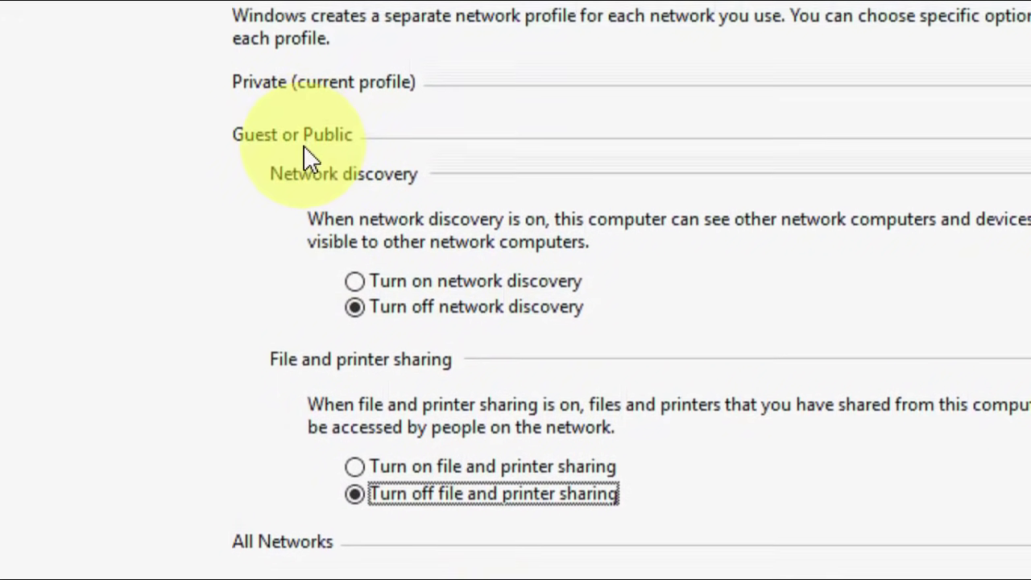
pyautogui.click(306, 150)
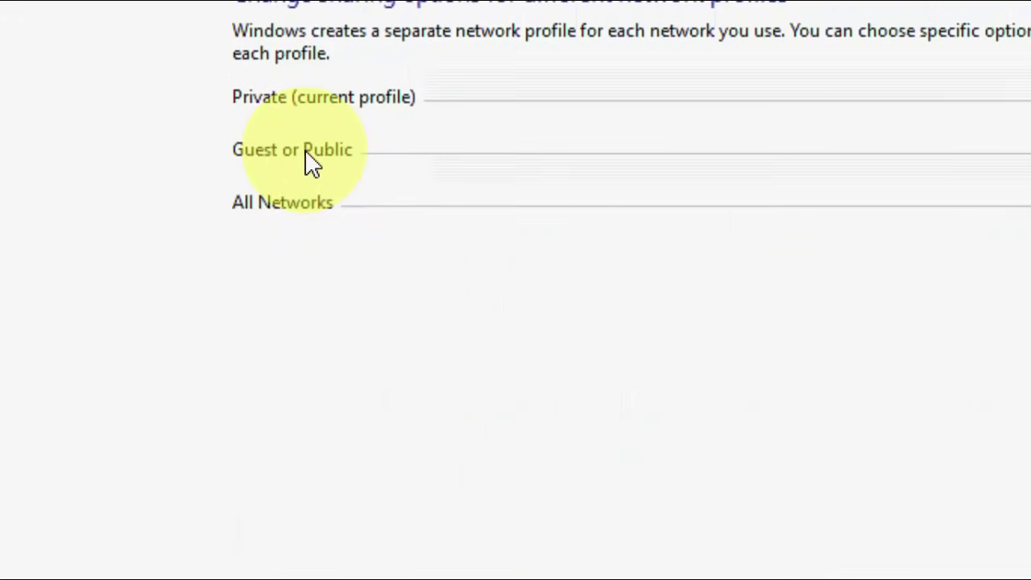
# - Under All Networks, enable Public folder sharing, keep 128-bit encryption, and disable password protected sharing
pyautogui.click(280, 216)
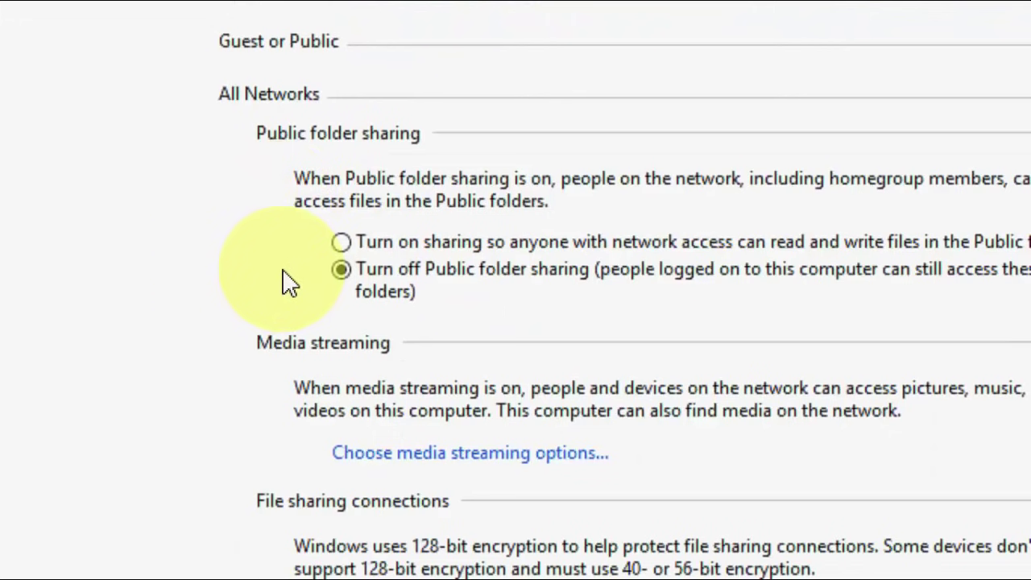
pyautogui.click(347, 242)
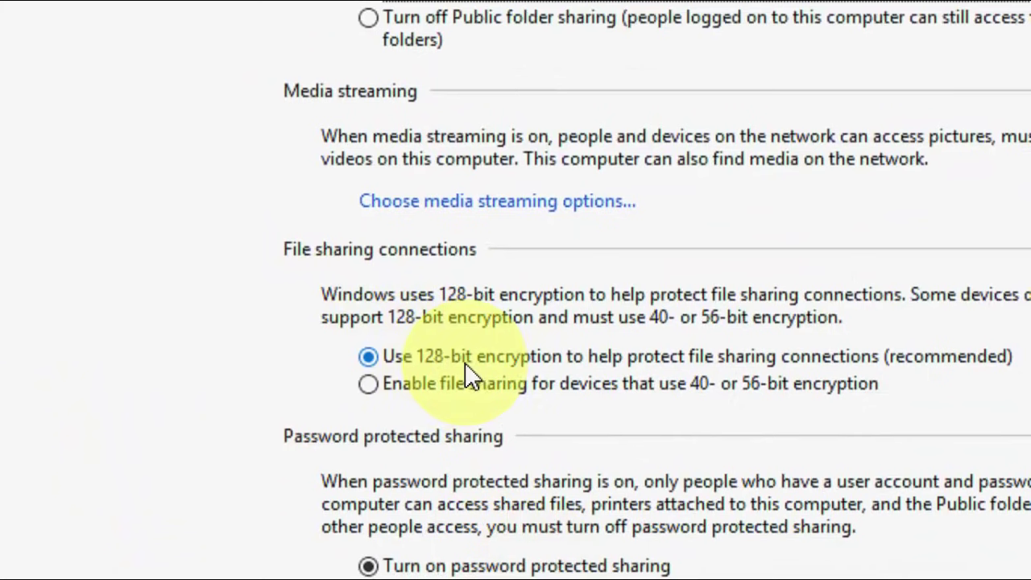
pyautogui.click(384, 358)
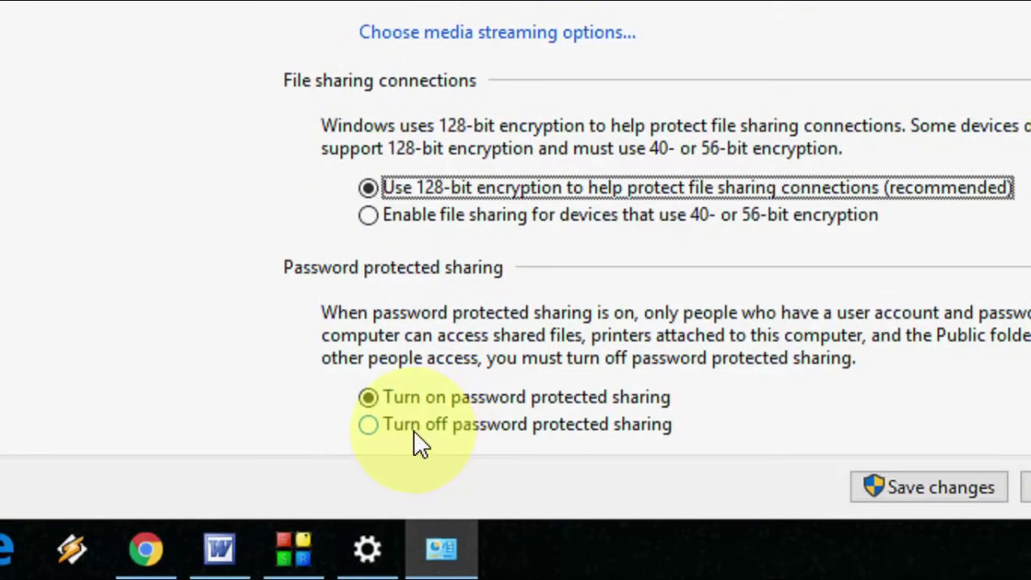
pyautogui.click(414, 431)
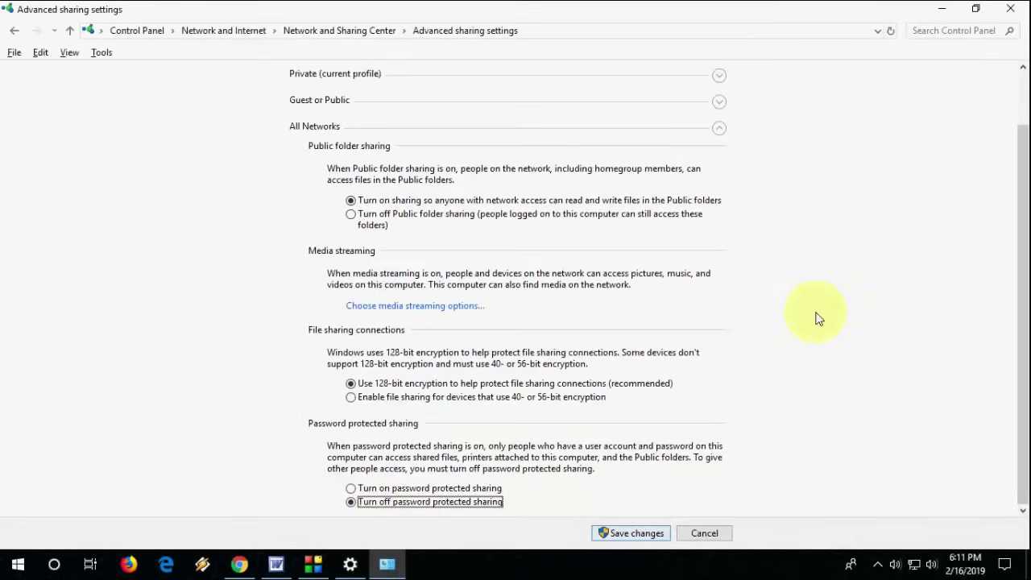
# - Close the sharing settings windows and refresh the desktop
pyautogui.click(1012, 9)
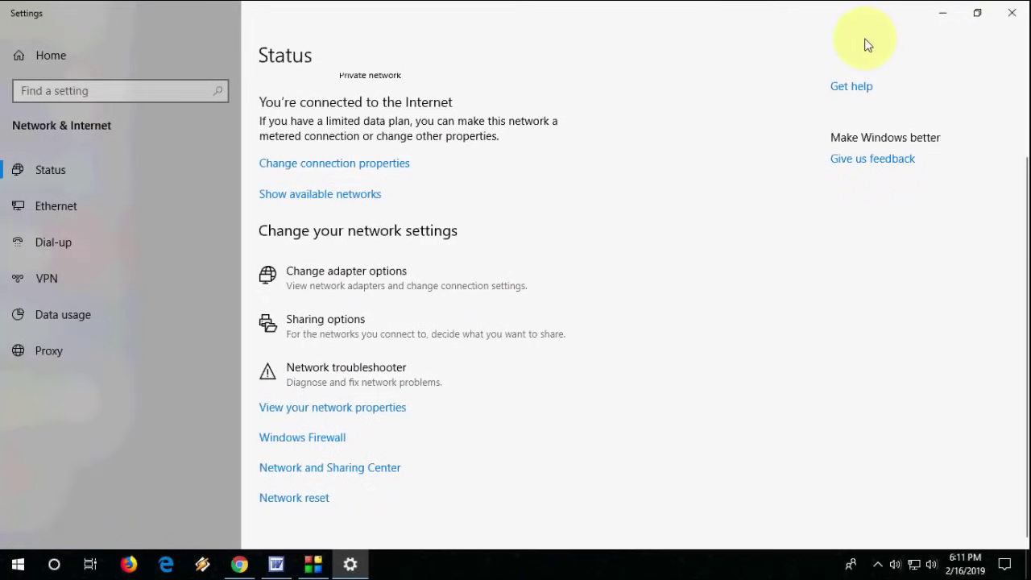
pyautogui.click(1010, 9)
pyautogui.rightClick(363, 102)
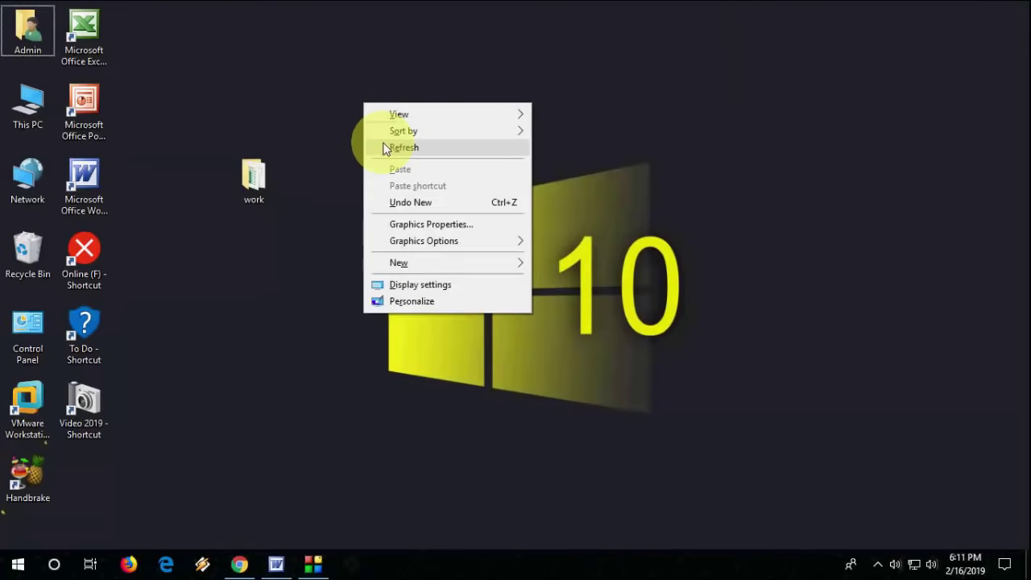
pyautogui.click(382, 148)
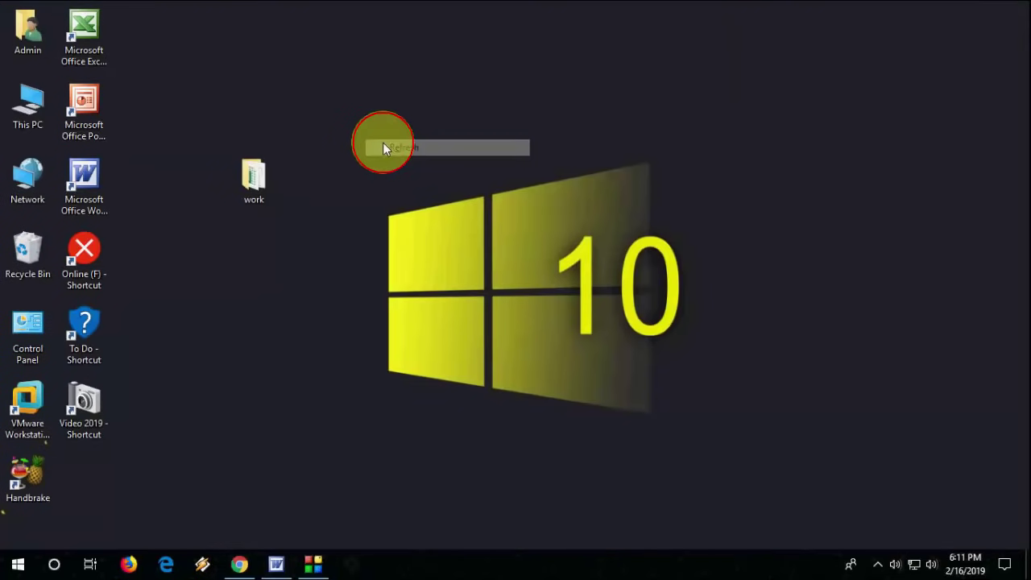
# - Turn on Share this folder for 'work' in its Advanced Sharing settings
pyautogui.rightClick(250, 193)
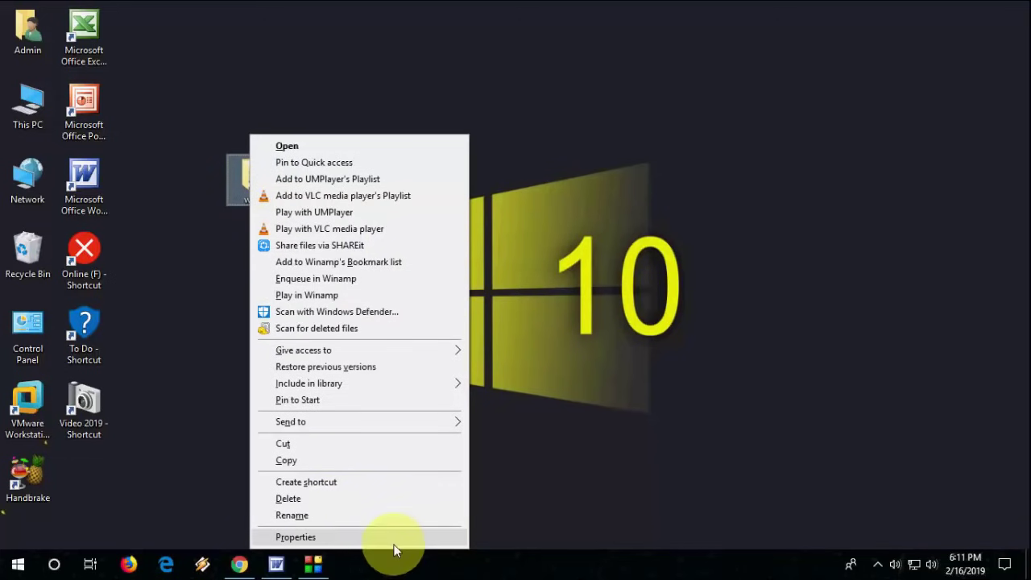
pyautogui.click(332, 538)
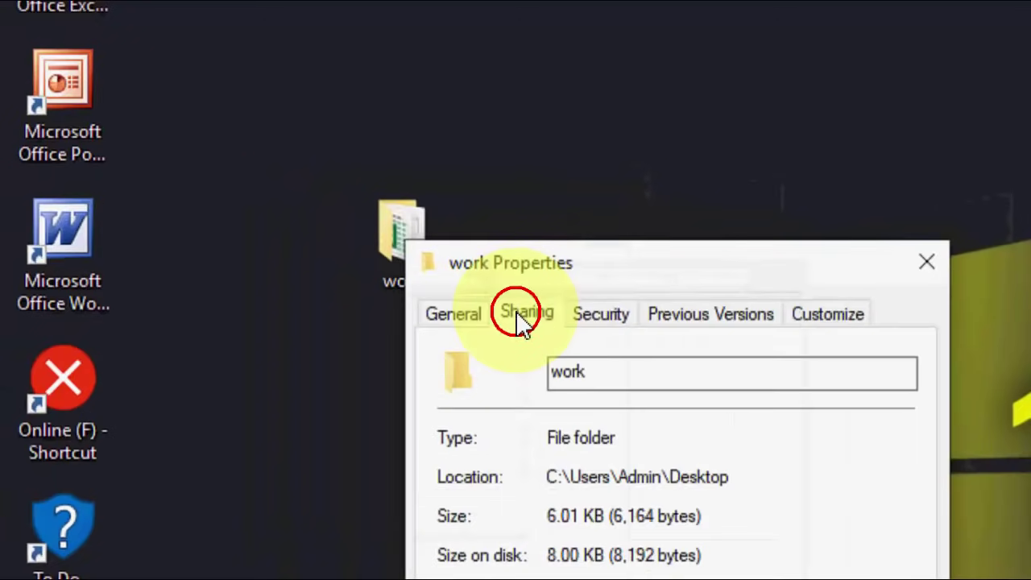
pyautogui.click(315, 216)
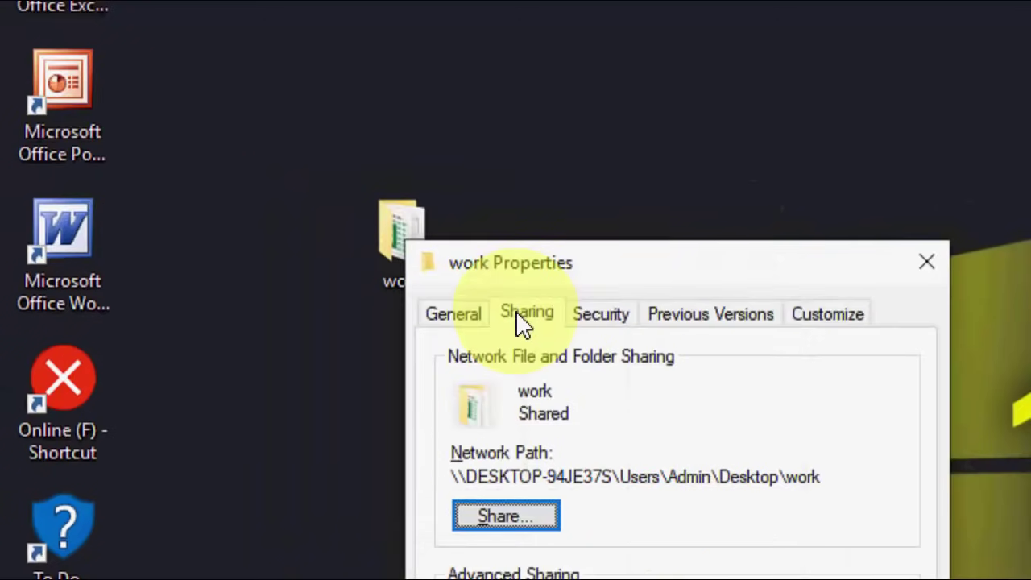
pyautogui.click(575, 432)
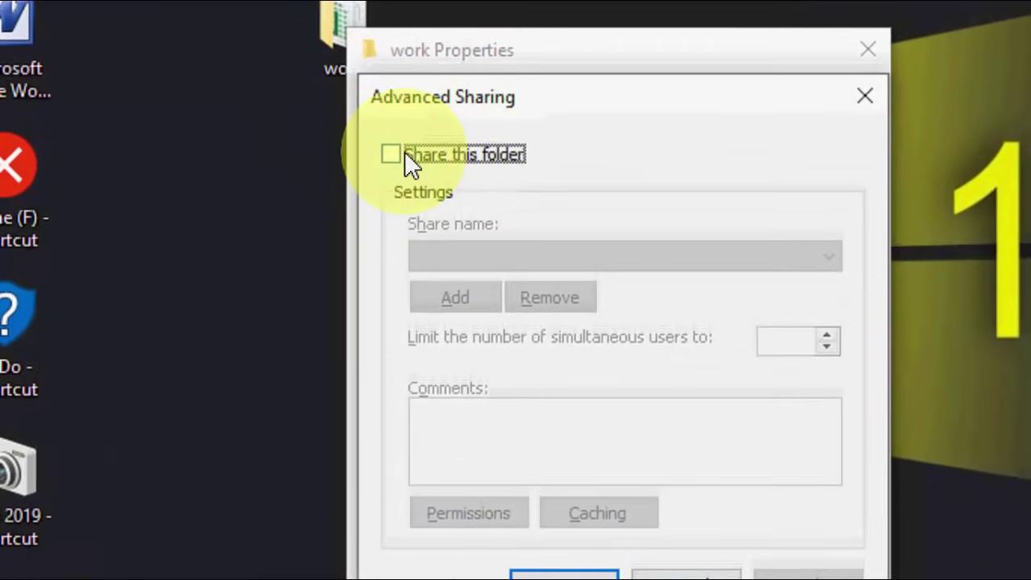
pyautogui.click(455, 153)
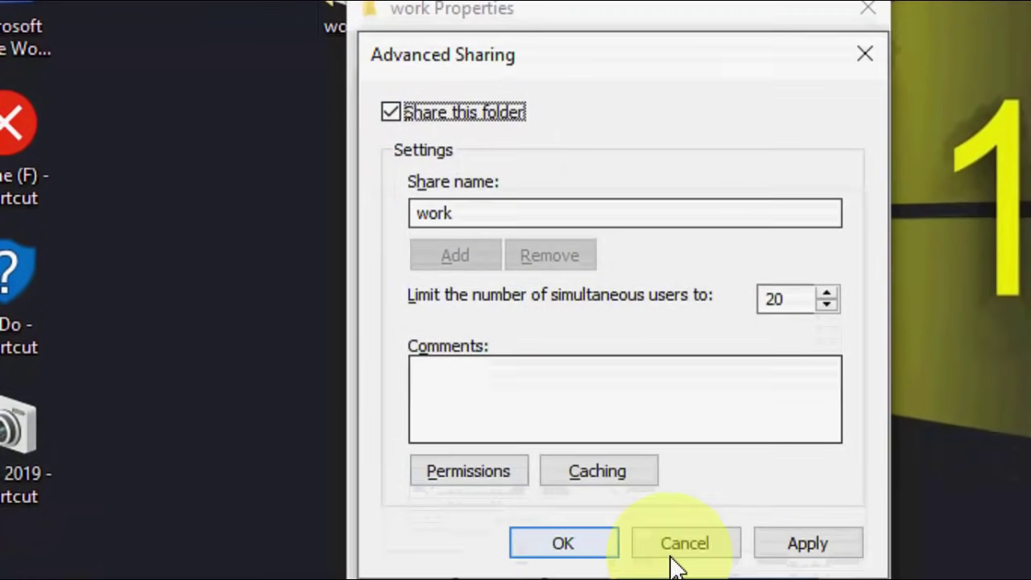
pyautogui.click(783, 461)
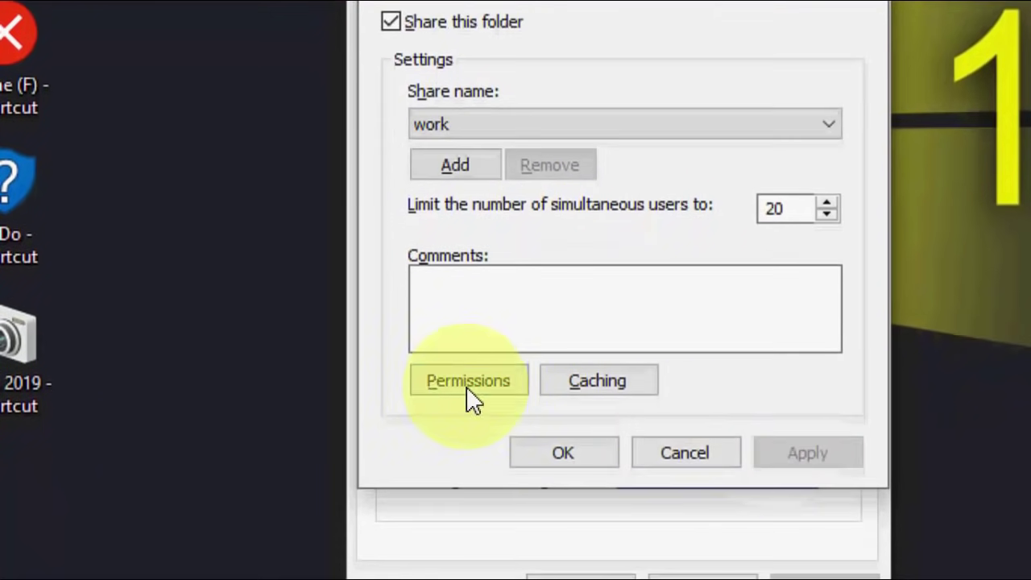
# - Allow Everyone Full Control in the share permissions and confirm the advanced sharing
pyautogui.click(439, 377)
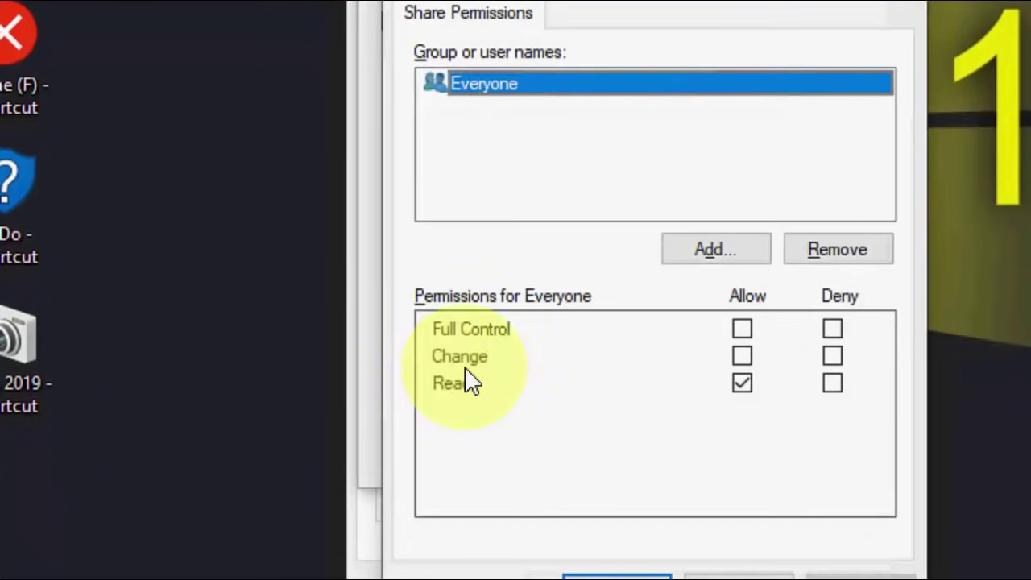
pyautogui.click(742, 330)
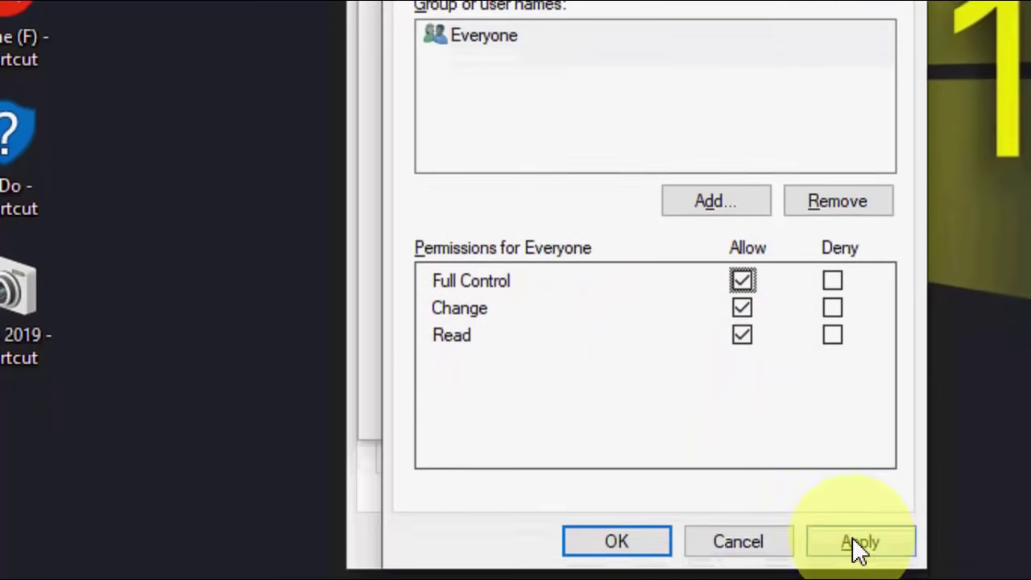
pyautogui.click(854, 544)
pyautogui.click(604, 506)
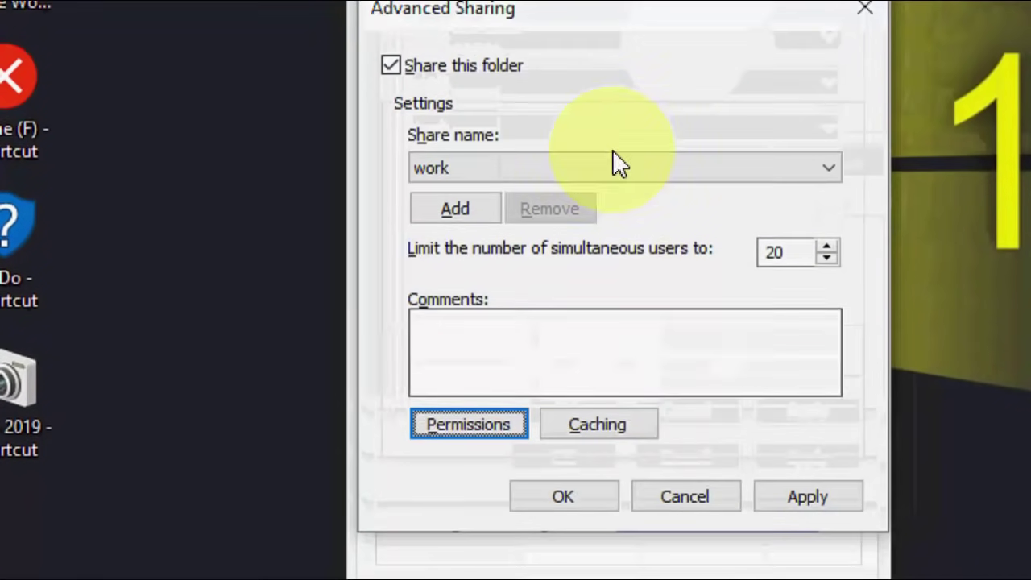
pyautogui.click(808, 483)
pyautogui.click(581, 451)
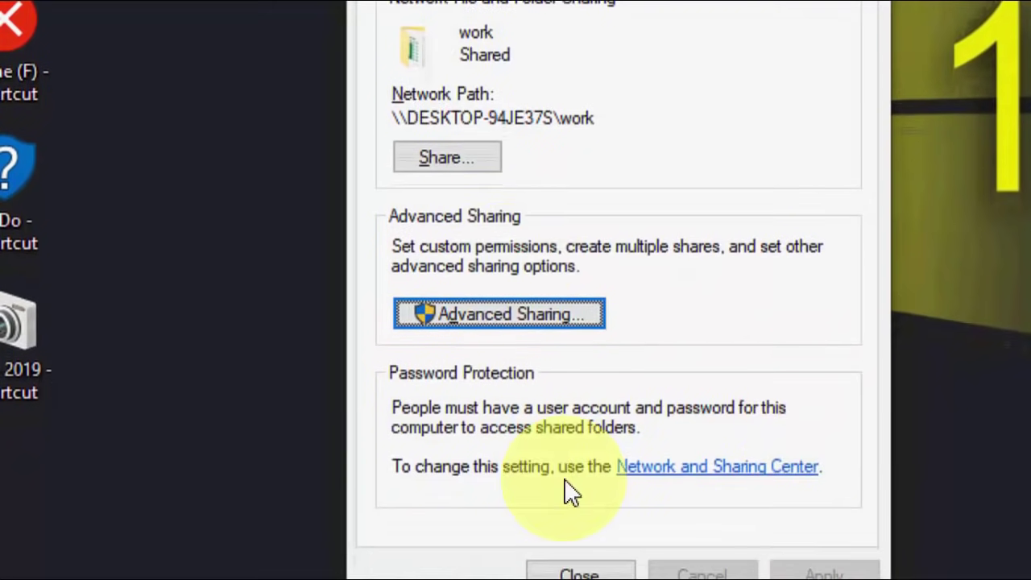
# - Add Everyone with the Read/Write permission level and share the work folder
pyautogui.click(484, 155)
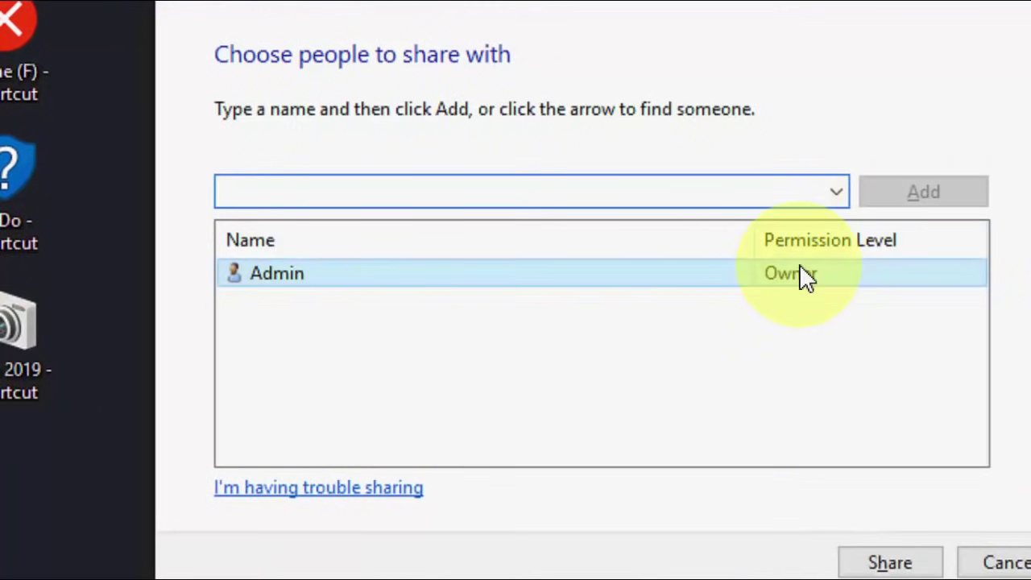
pyautogui.click(837, 195)
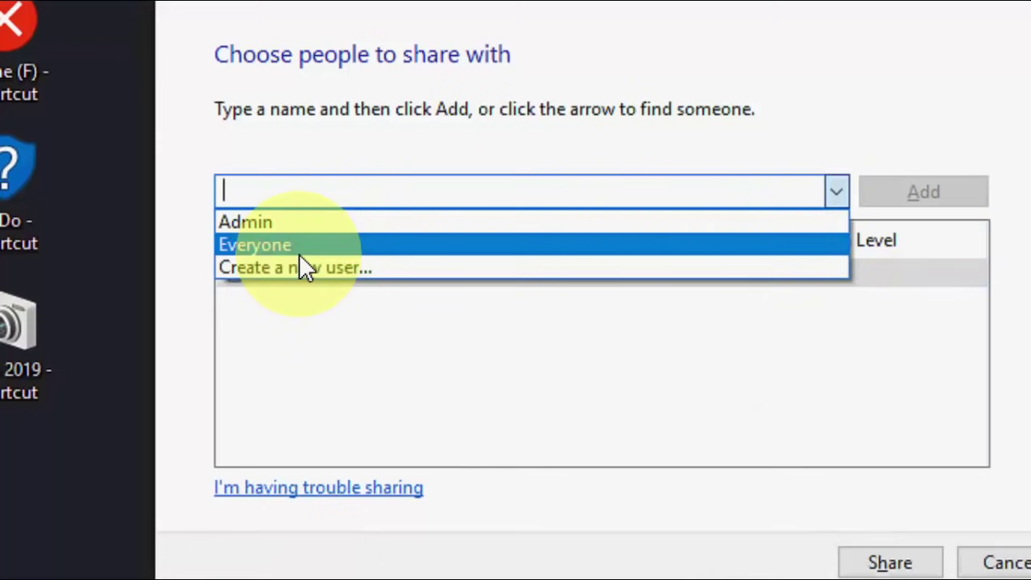
pyautogui.click(350, 245)
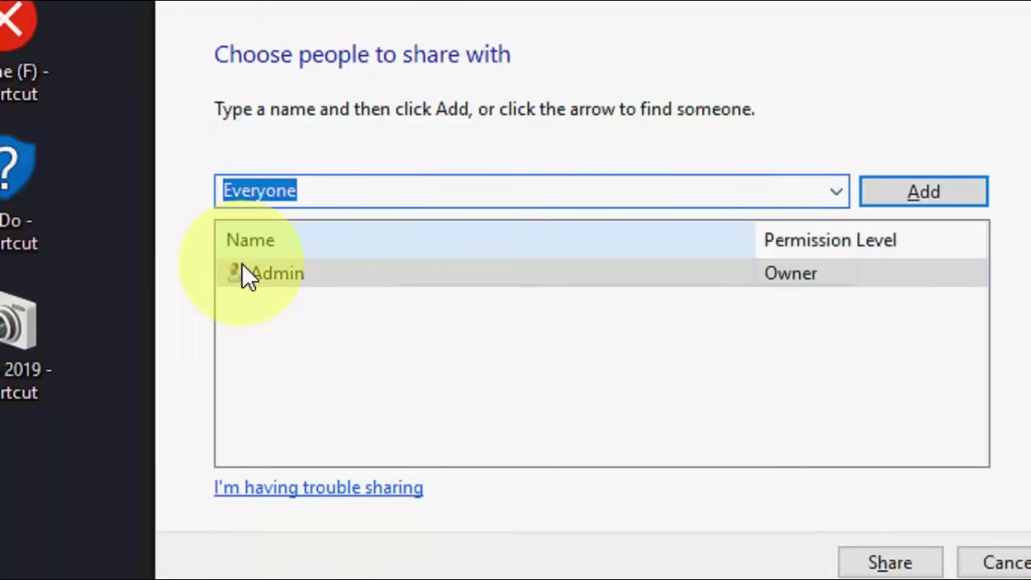
pyautogui.click(886, 195)
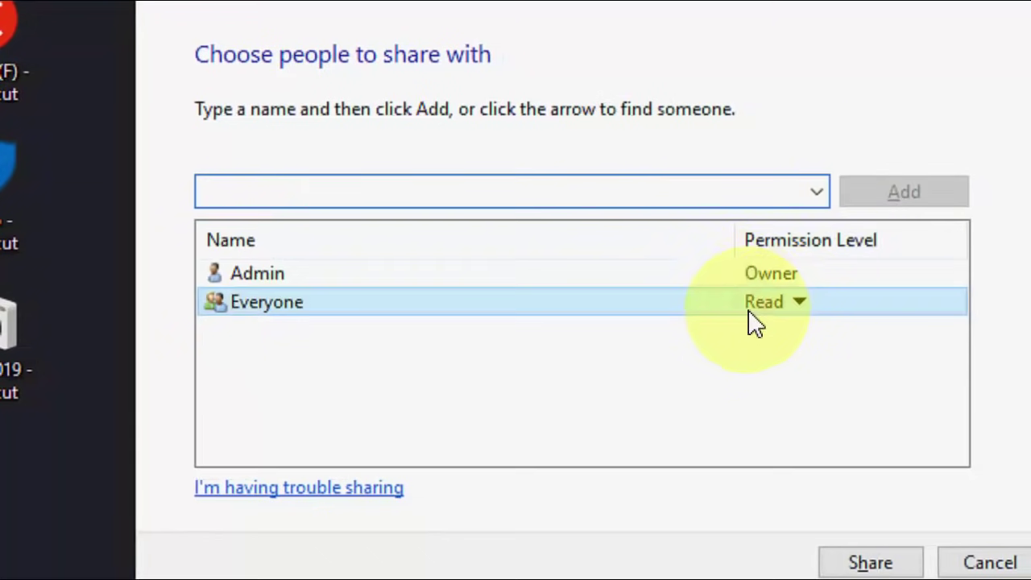
pyautogui.click(796, 303)
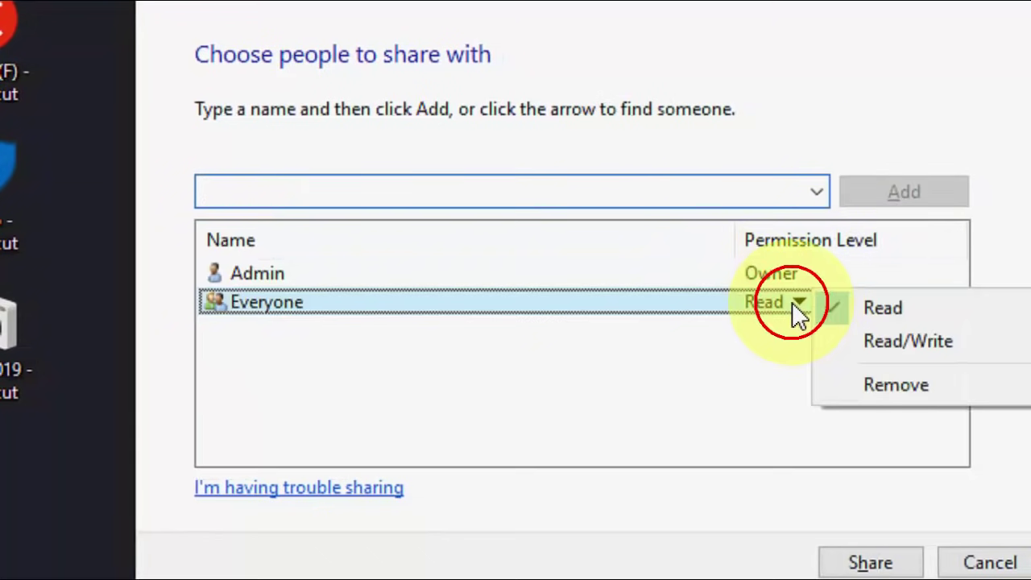
pyautogui.click(880, 342)
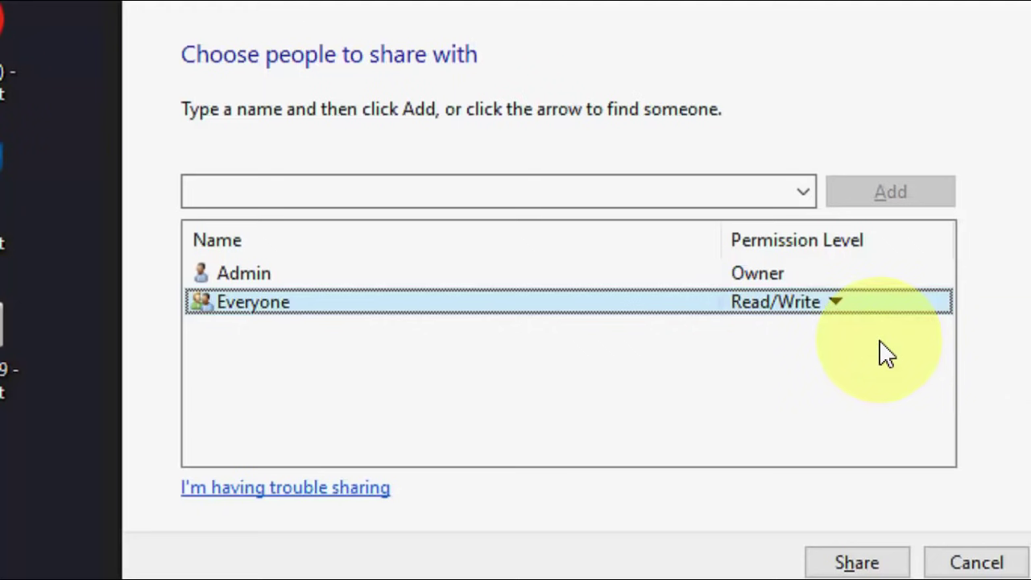
pyautogui.click(861, 564)
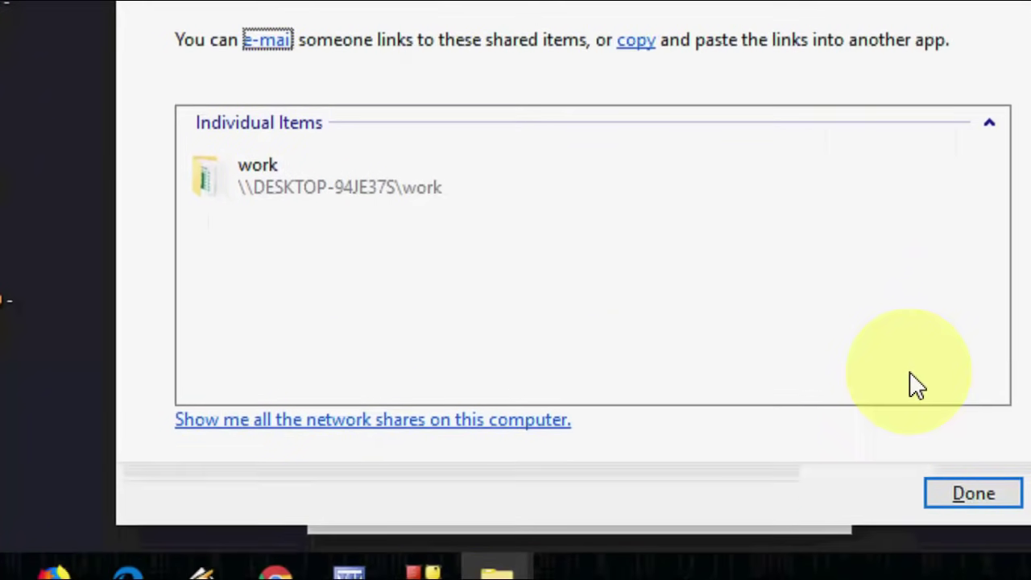
pyautogui.click(939, 487)
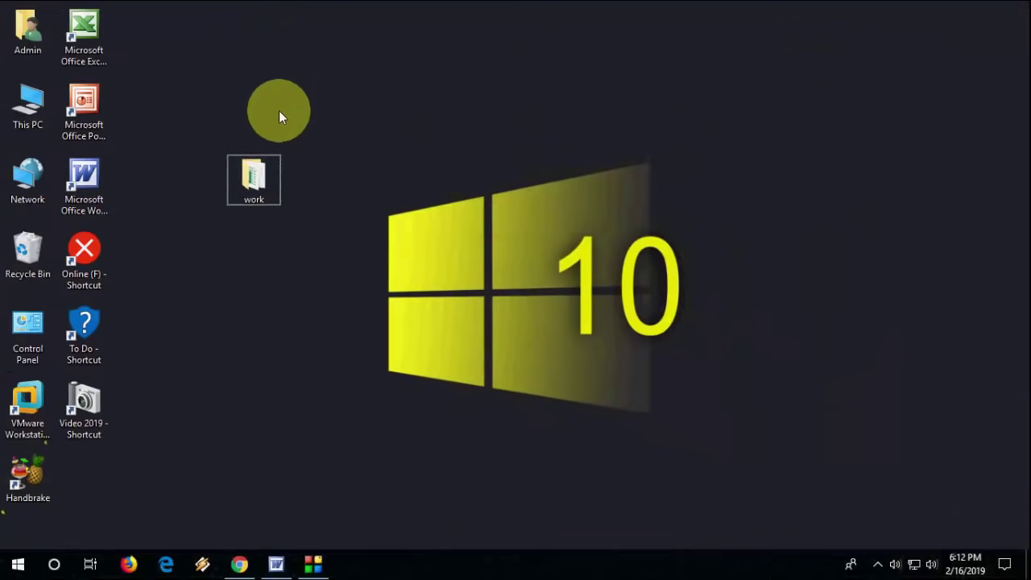
# - In a new File Explorer window, browse Network to the computer DESKTOP-94JE37S
pyautogui.press('super+e')
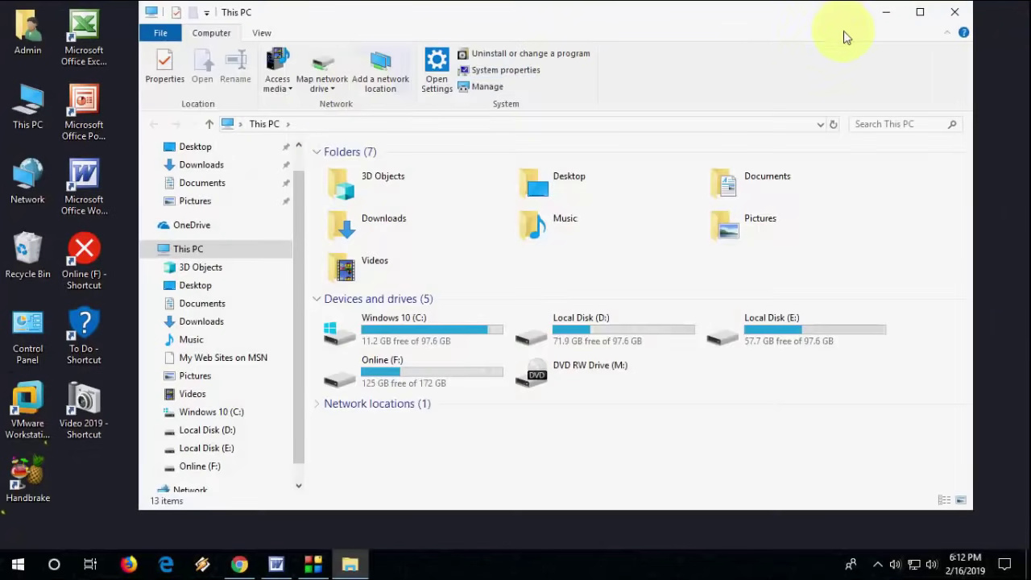
pyautogui.click(929, 15)
pyautogui.click(53, 514)
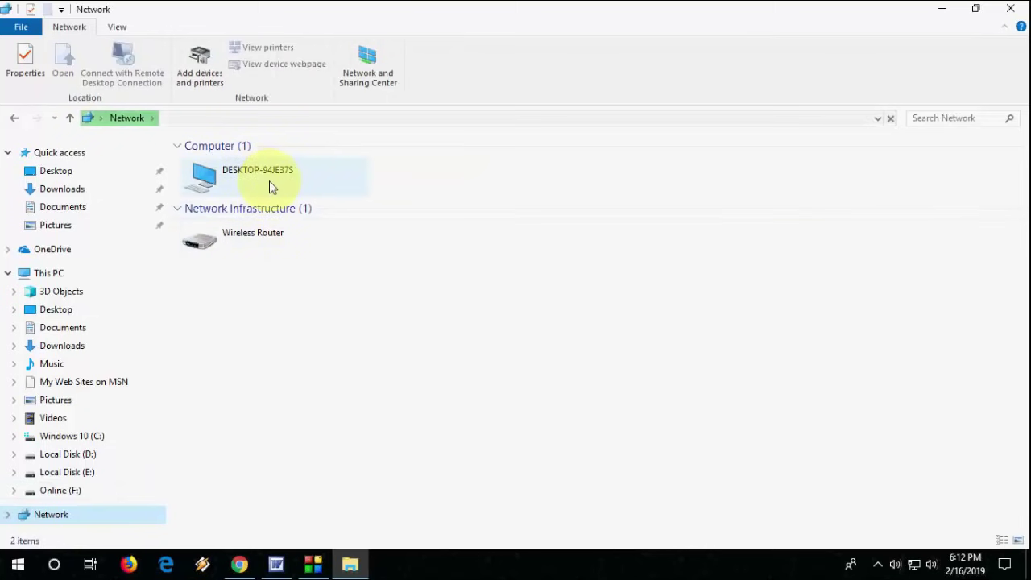
pyautogui.doubleClick(265, 185)
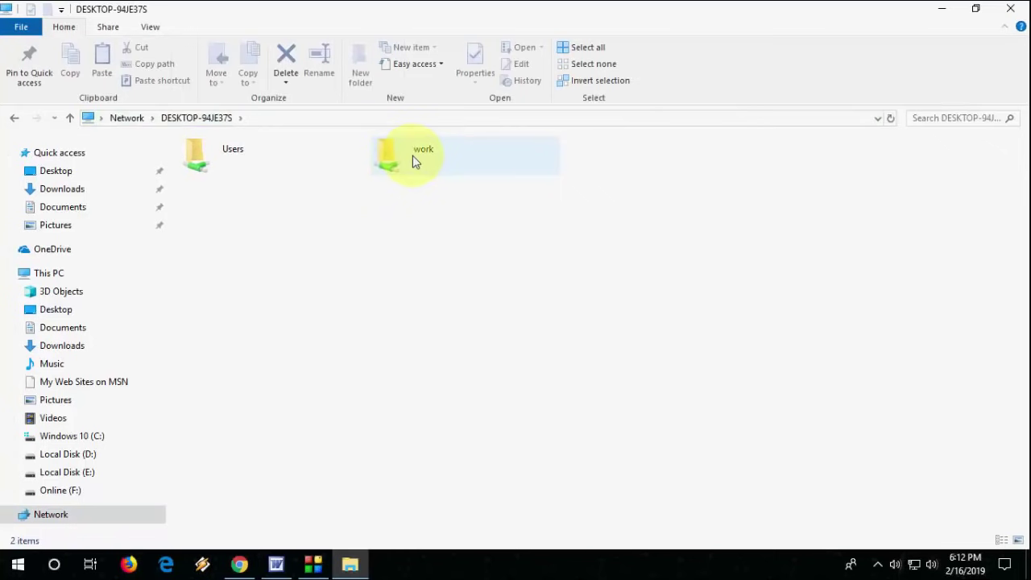
# - Open the work share to confirm its three files, then close the window
pyautogui.click(942, 8)
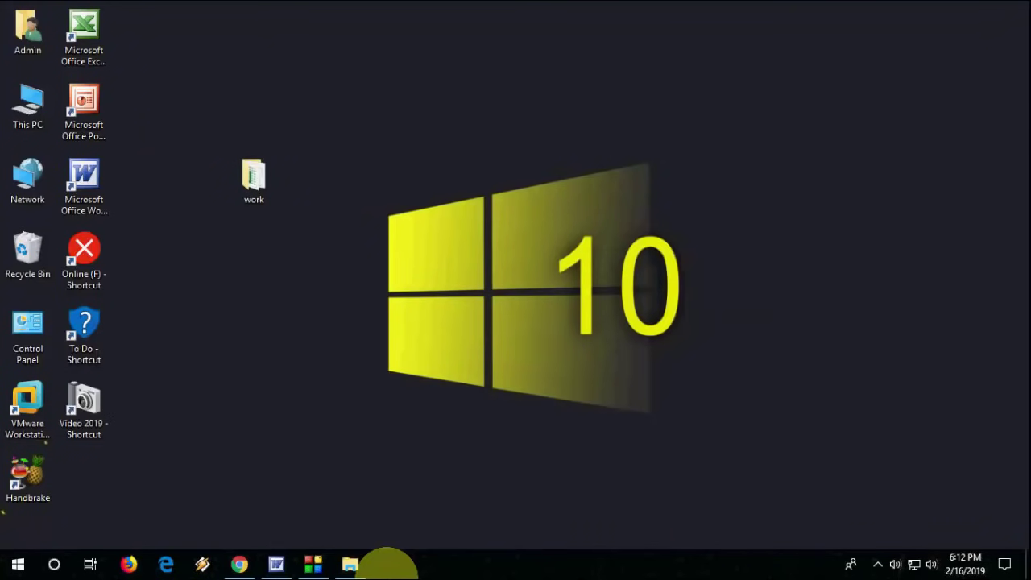
pyautogui.click(350, 564)
pyautogui.doubleClick(422, 168)
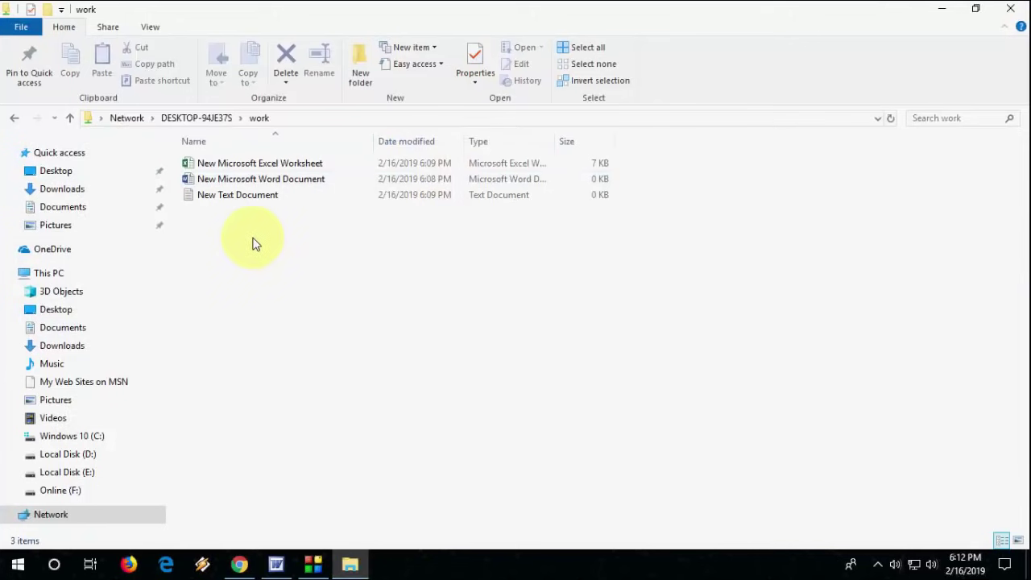
pyautogui.click(1013, 8)
pyautogui.rightClick(466, 184)
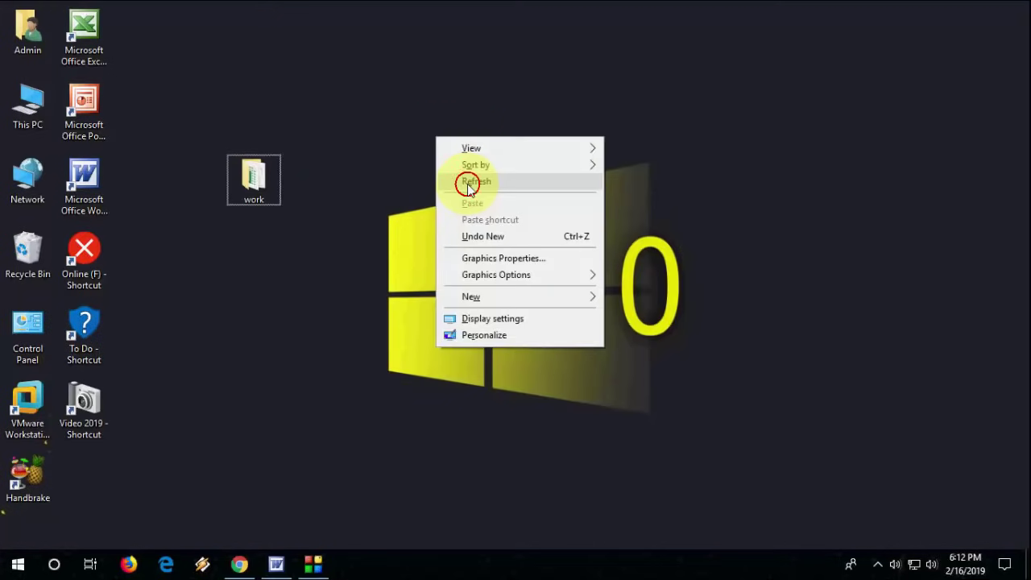
# - Set the SSDP Discovery service's startup type from Manual to Automatic
pyautogui.click(465, 183)
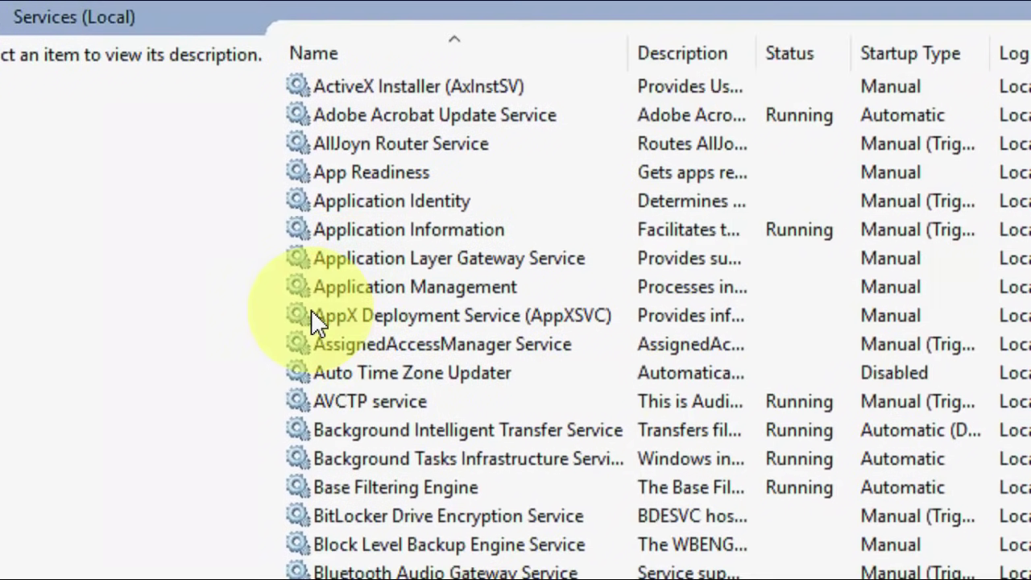
pyautogui.click(312, 314)
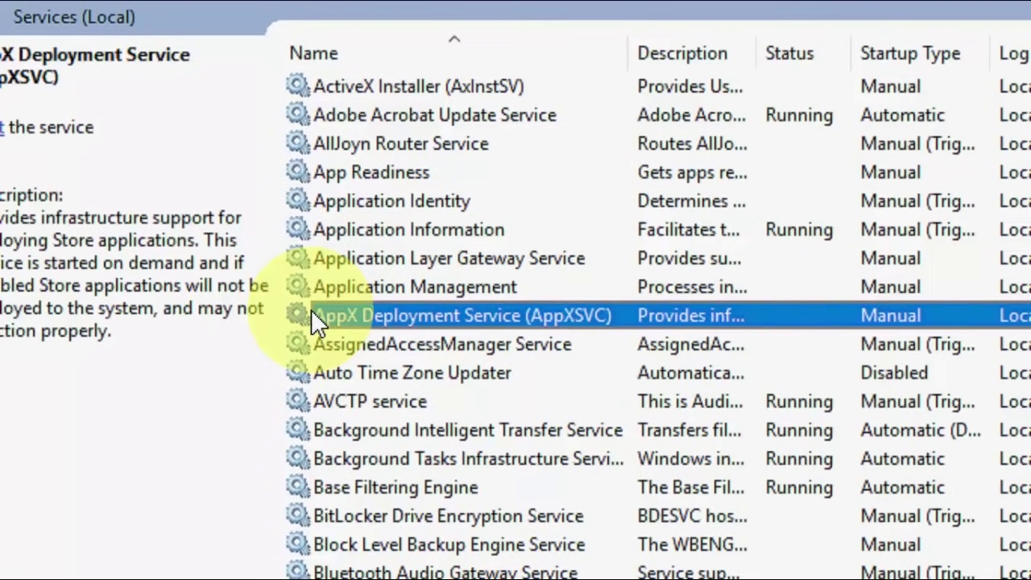
pyautogui.press('s')
pyautogui.press('s')
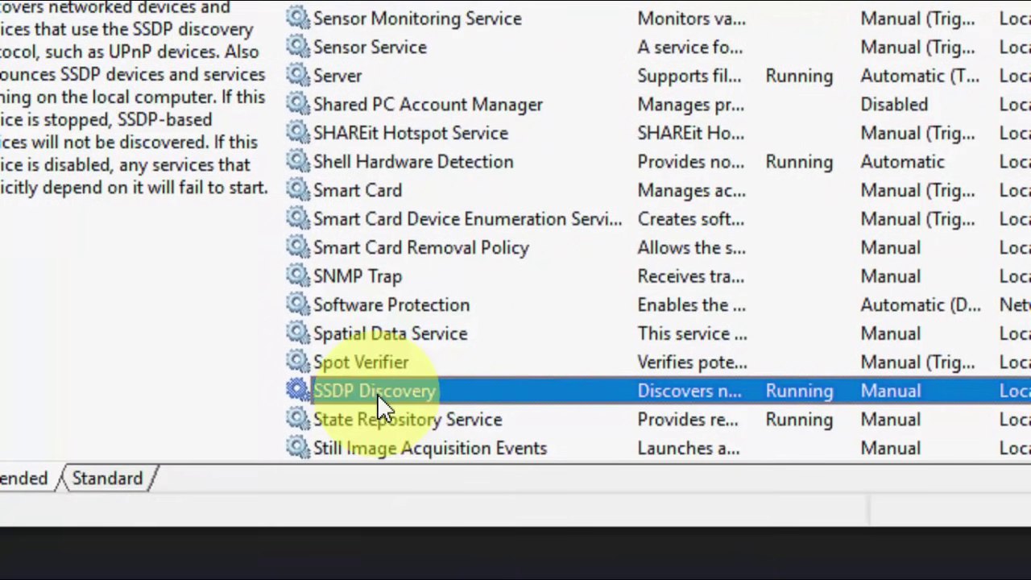
pyautogui.doubleClick(377, 393)
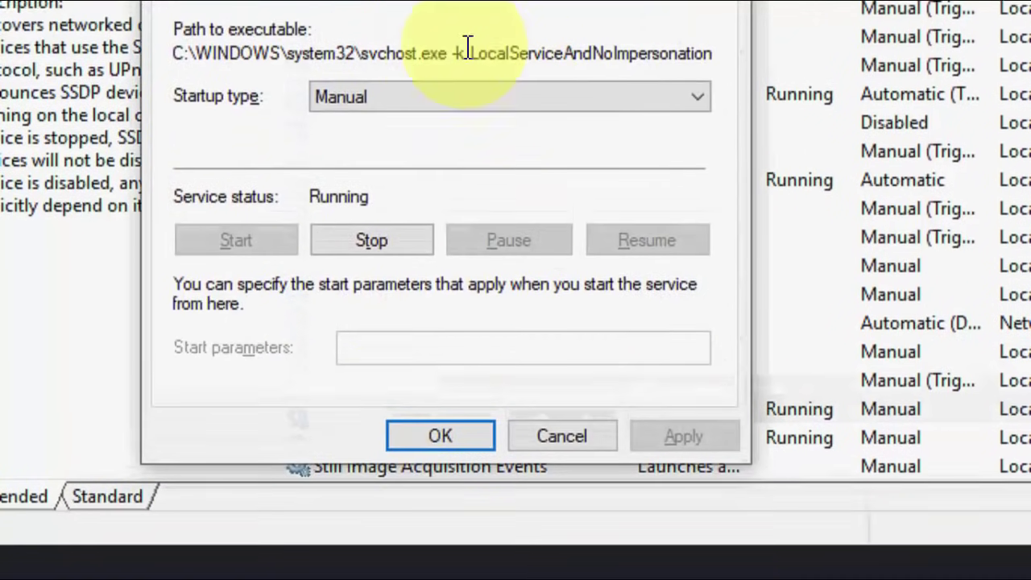
pyautogui.click(444, 121)
pyautogui.click(391, 180)
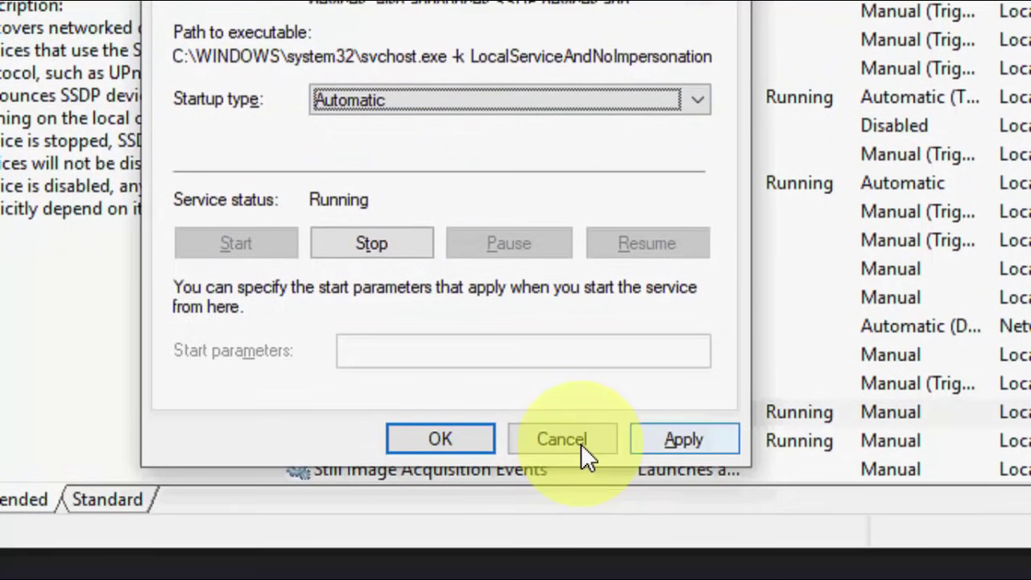
pyautogui.click(574, 475)
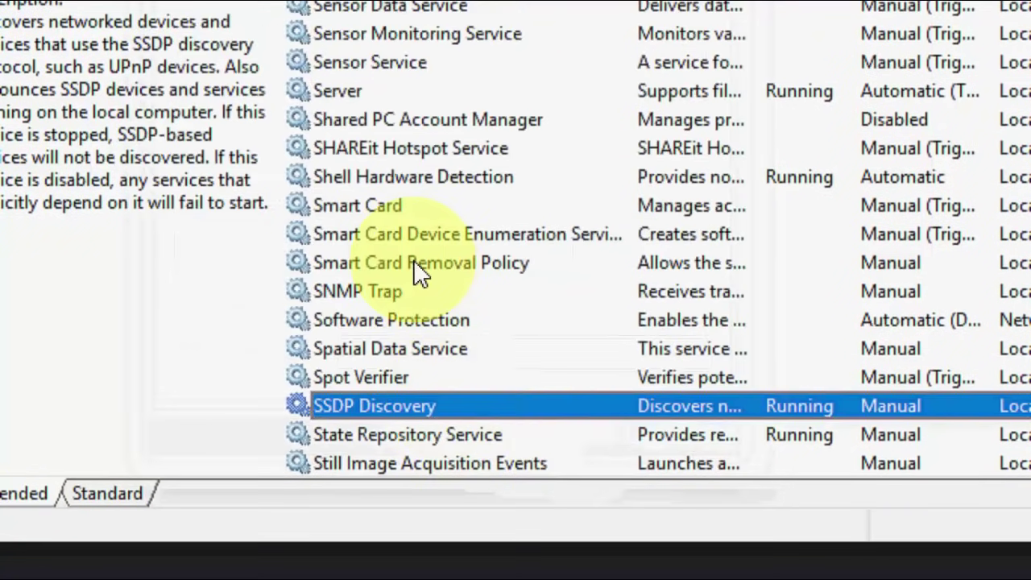
pyautogui.click(393, 234)
# - Set the UPnP Device Host service's startup type to Automatic
pyautogui.press('u')
pyautogui.scroll(-5, 393, 242)
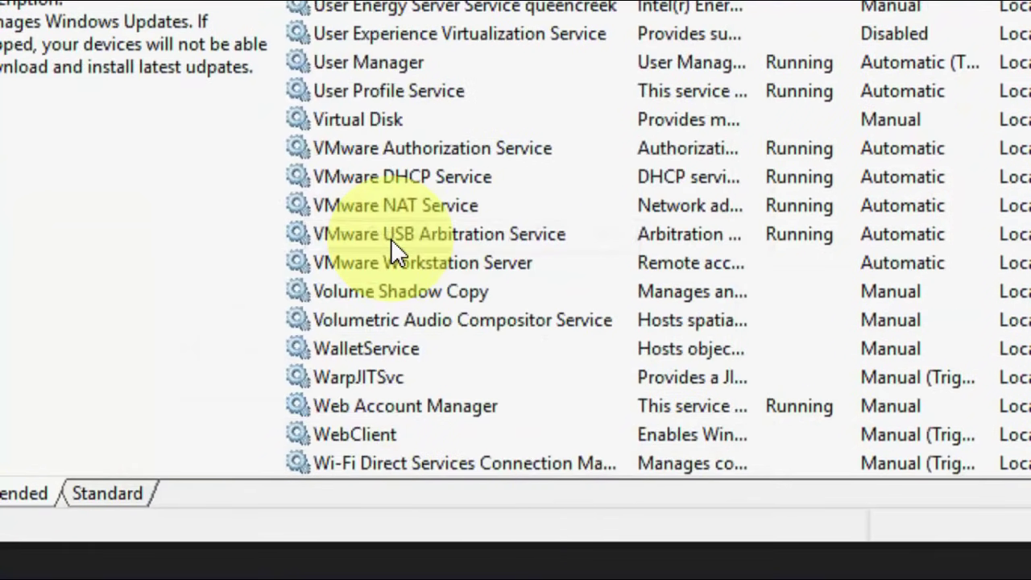
pyautogui.scroll(1, 463, 32)
pyautogui.scroll(1, 370, 89)
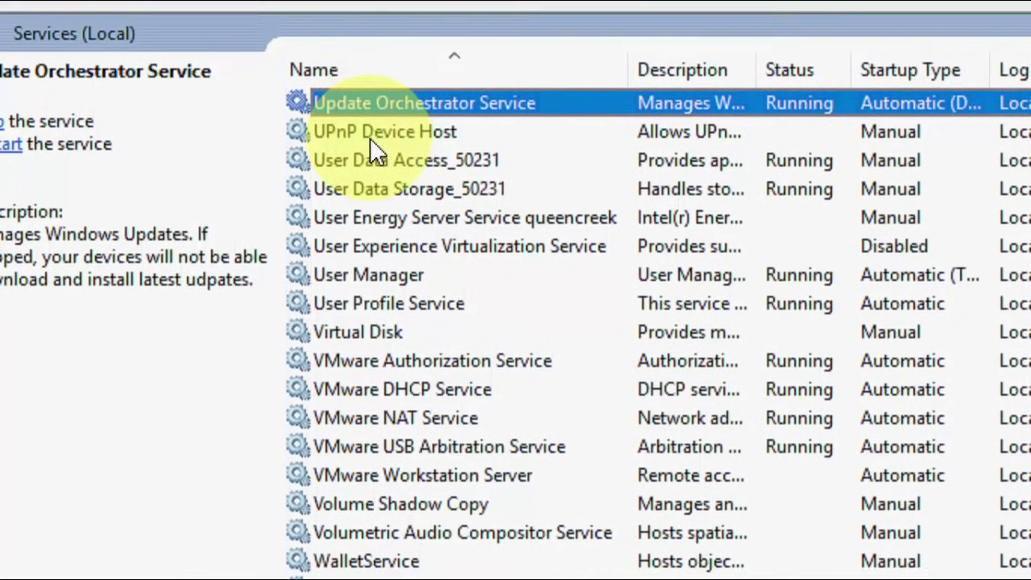
pyautogui.click(427, 153)
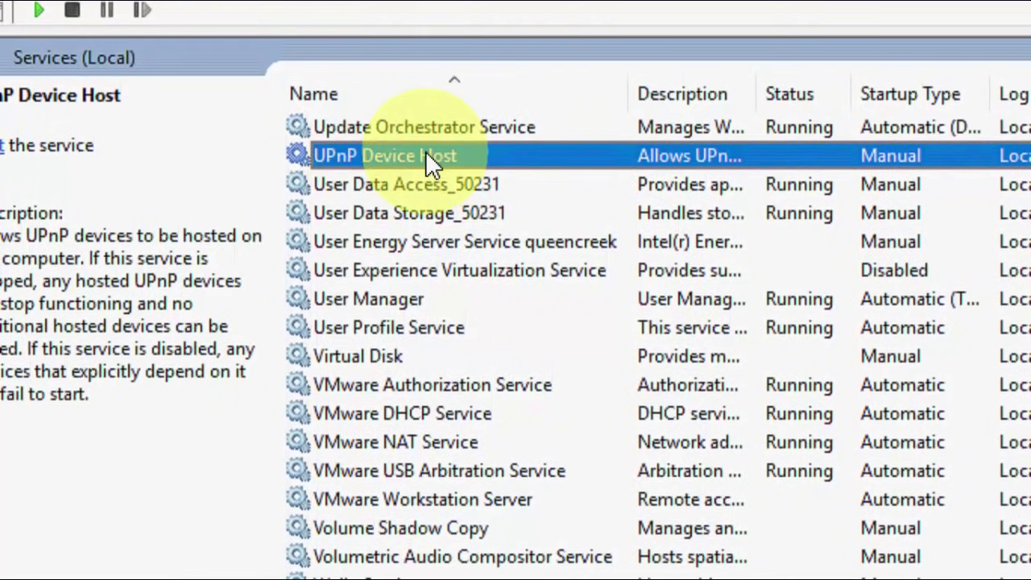
pyautogui.doubleClick(425, 153)
pyautogui.click(456, 334)
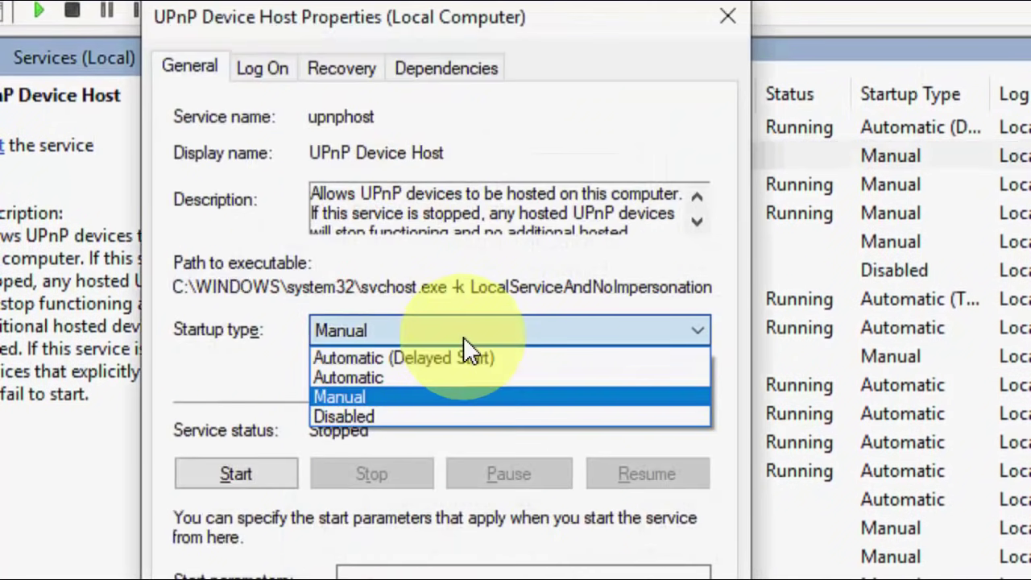
pyautogui.click(403, 379)
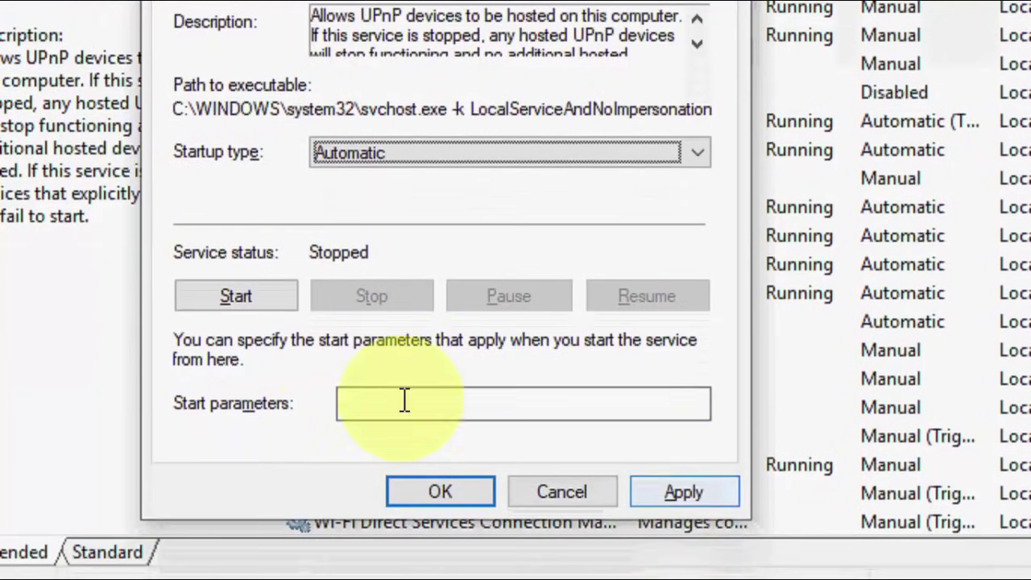
pyautogui.click(440, 491)
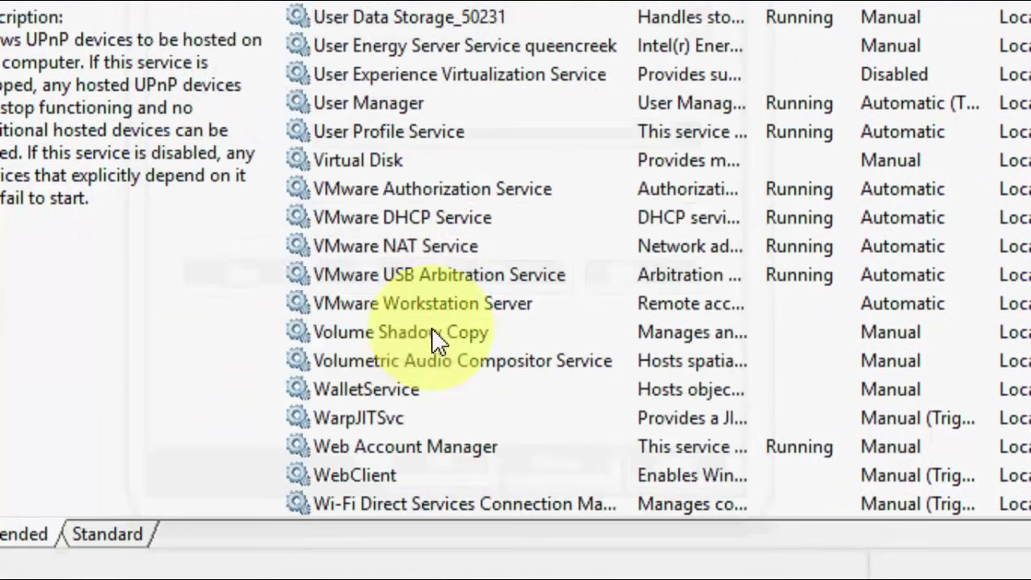
pyautogui.click(385, 200)
pyautogui.write('fu')
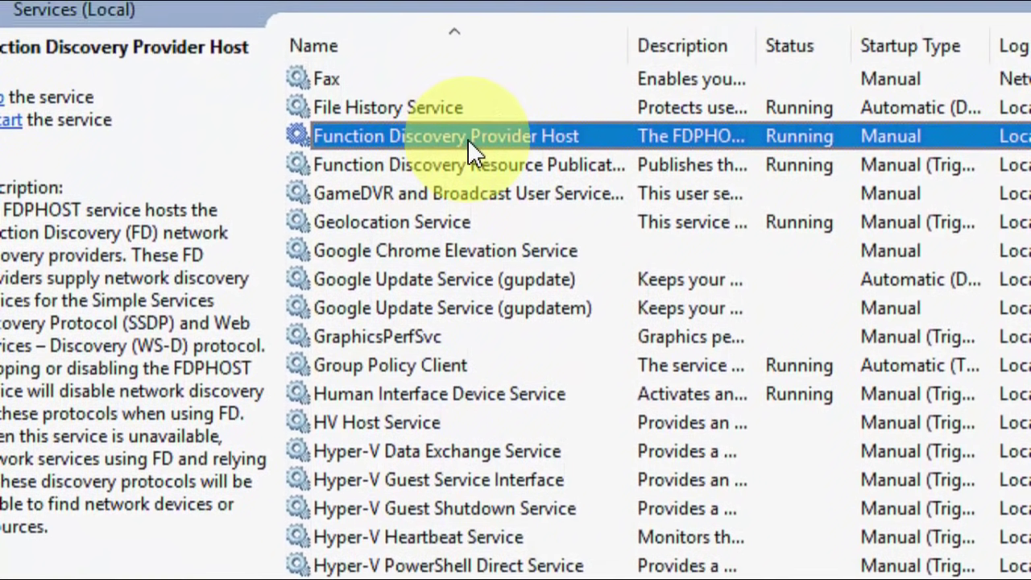
# - Set Function Discovery Provider Host's startup type to Automatic
pyautogui.doubleClick(469, 149)
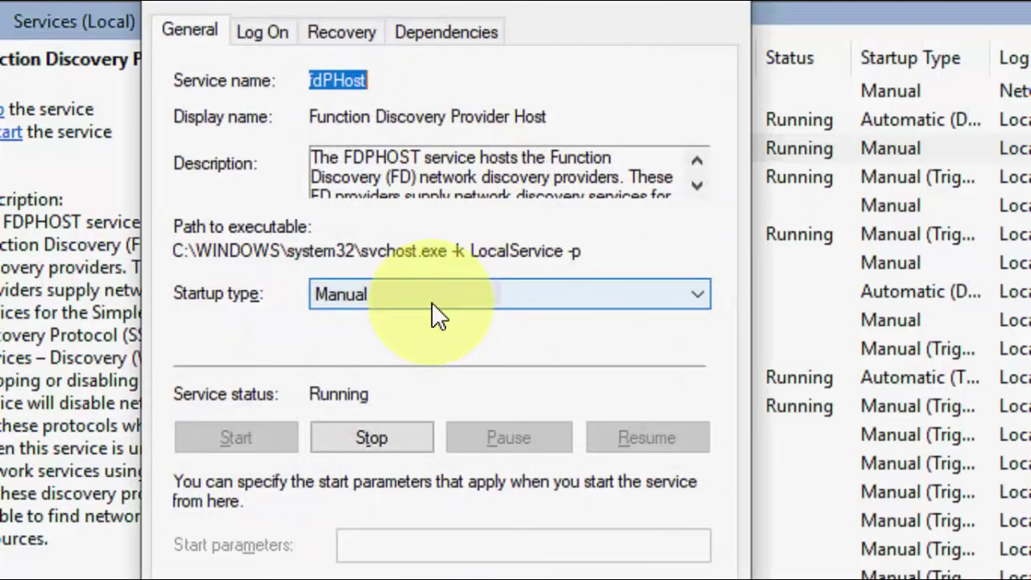
pyautogui.click(434, 304)
pyautogui.click(405, 344)
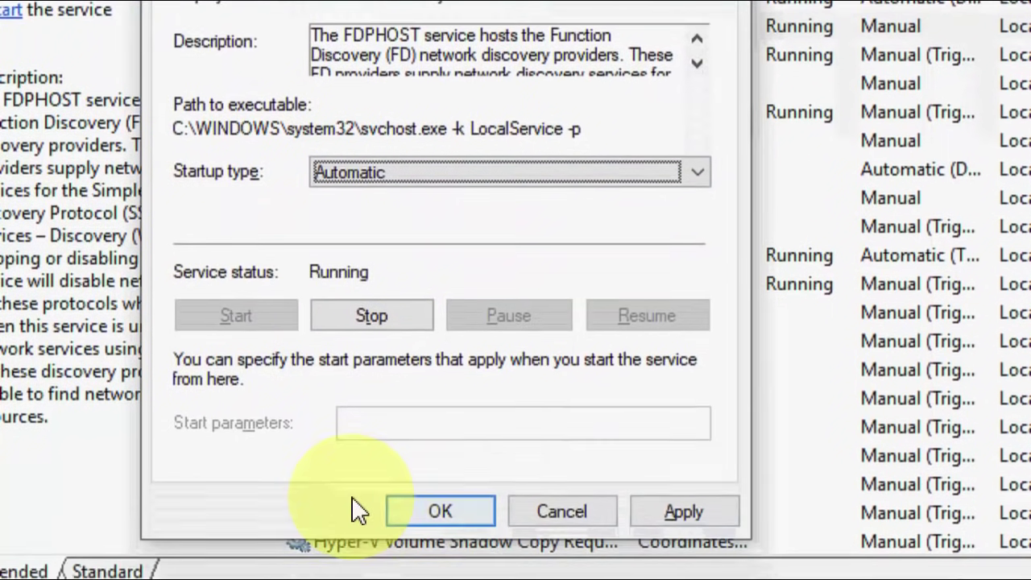
pyautogui.click(403, 511)
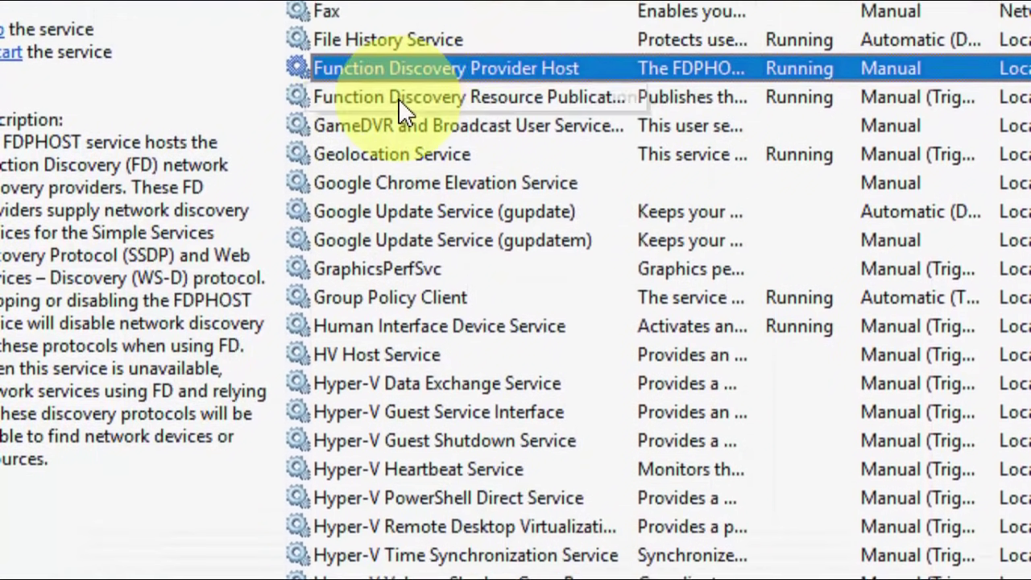
# - Set Function Discovery Resource Publication's startup type to Automatic and apply it
pyautogui.click(387, 106)
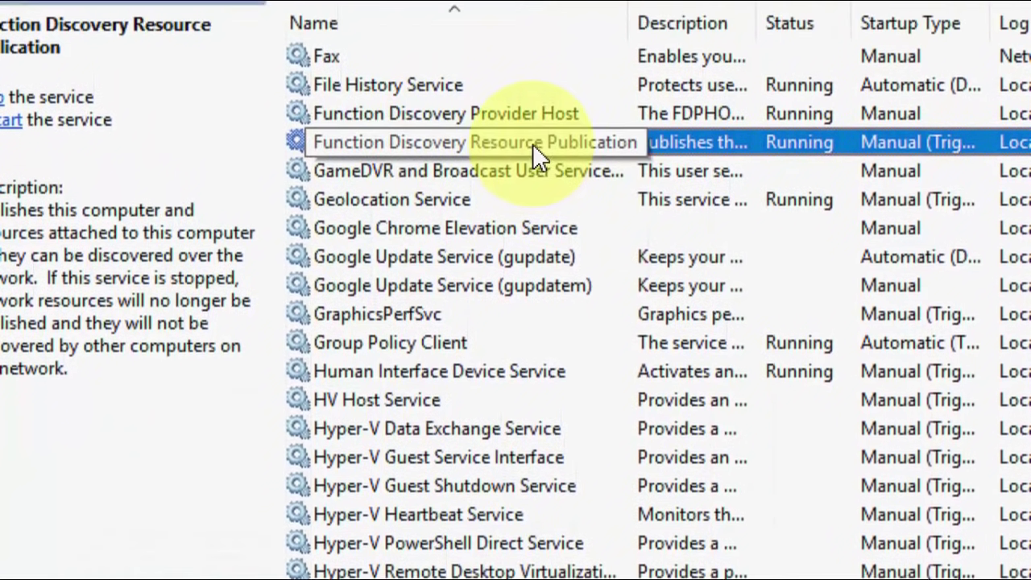
pyautogui.doubleClick(532, 143)
pyautogui.click(410, 274)
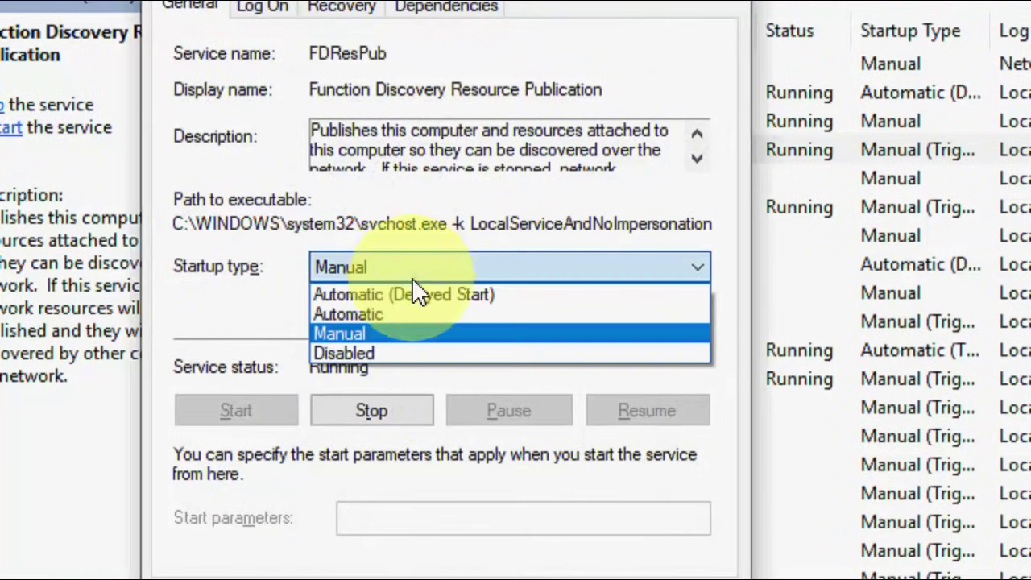
pyautogui.click(403, 314)
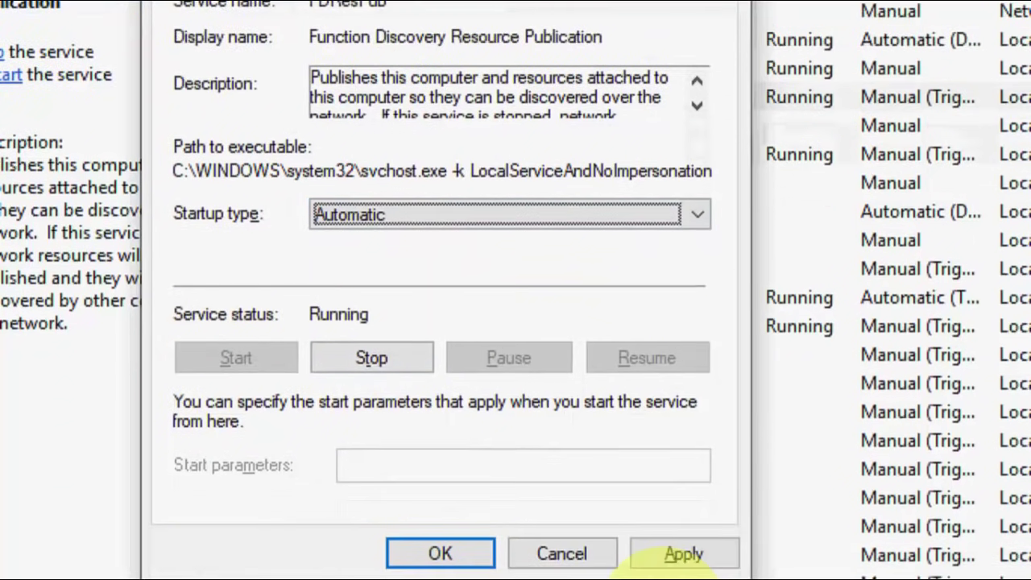
pyautogui.click(677, 532)
pyautogui.click(440, 525)
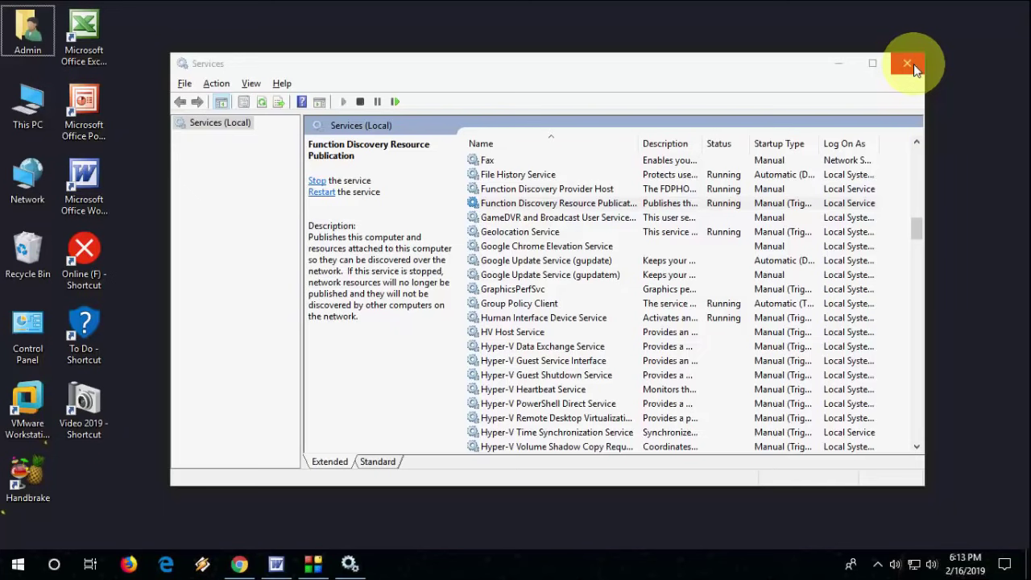
# - Close the Services console to return to the desktop
pyautogui.click(908, 63)
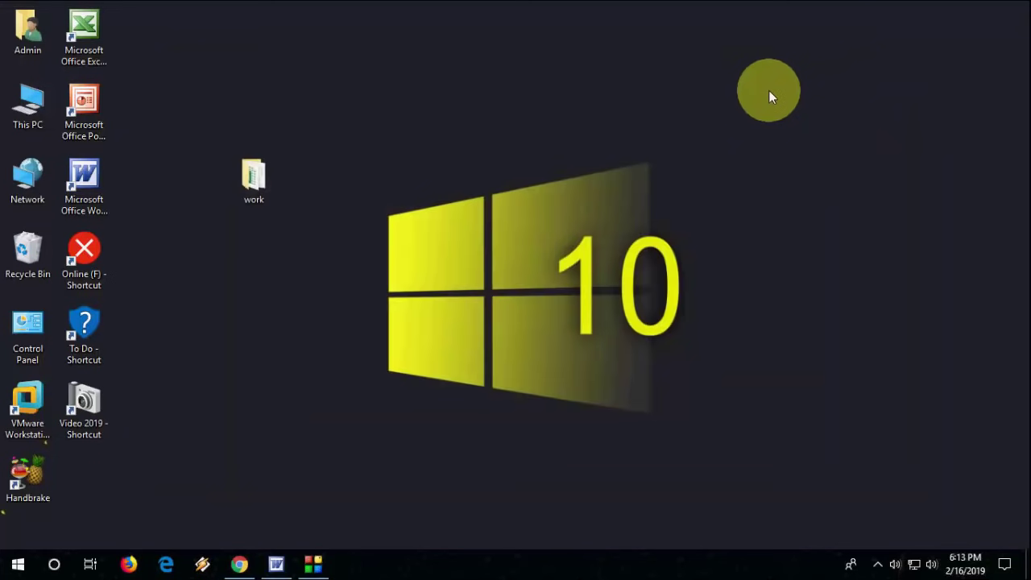